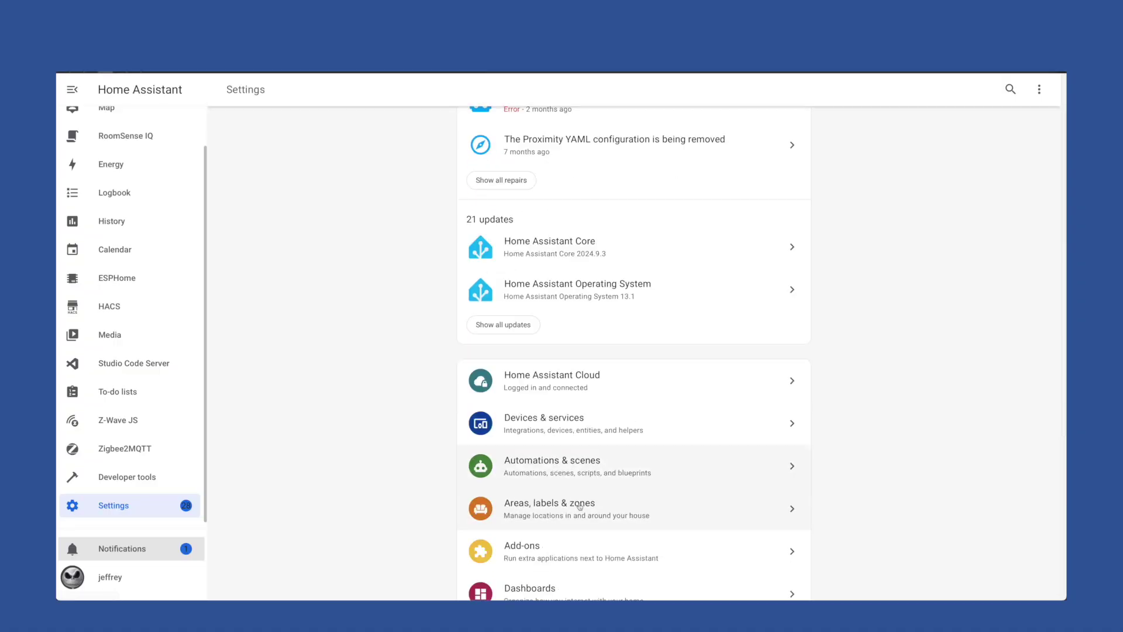
Step: Navigate from Settings to the Add-ons page and its Add-on Store
scroll(579, 506, down, 3)
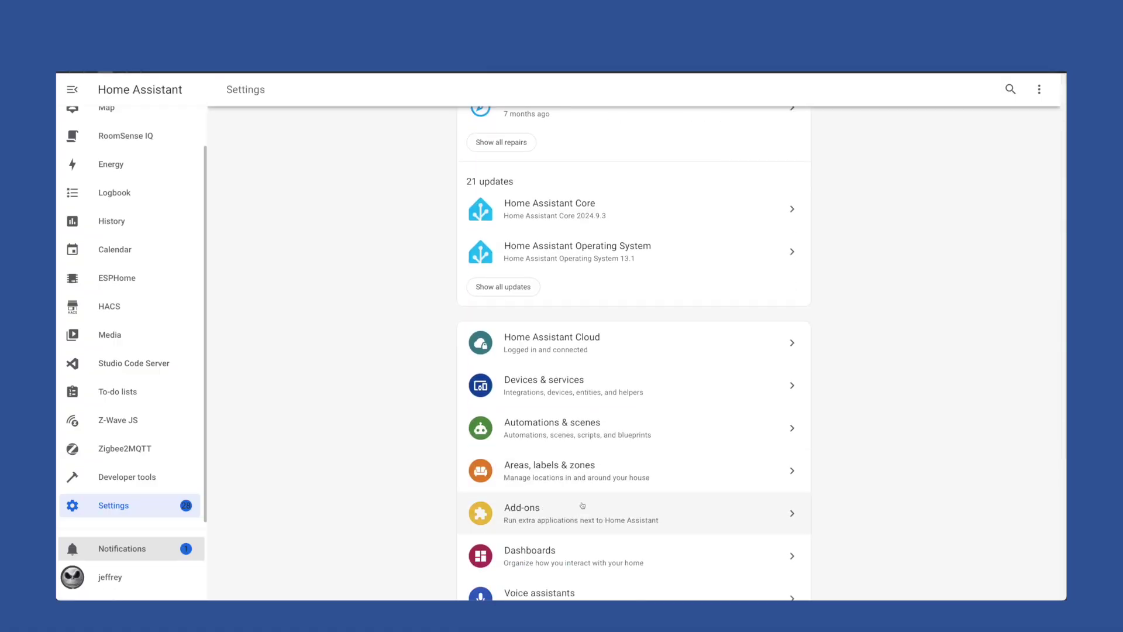
scroll(667, 367, down, 1)
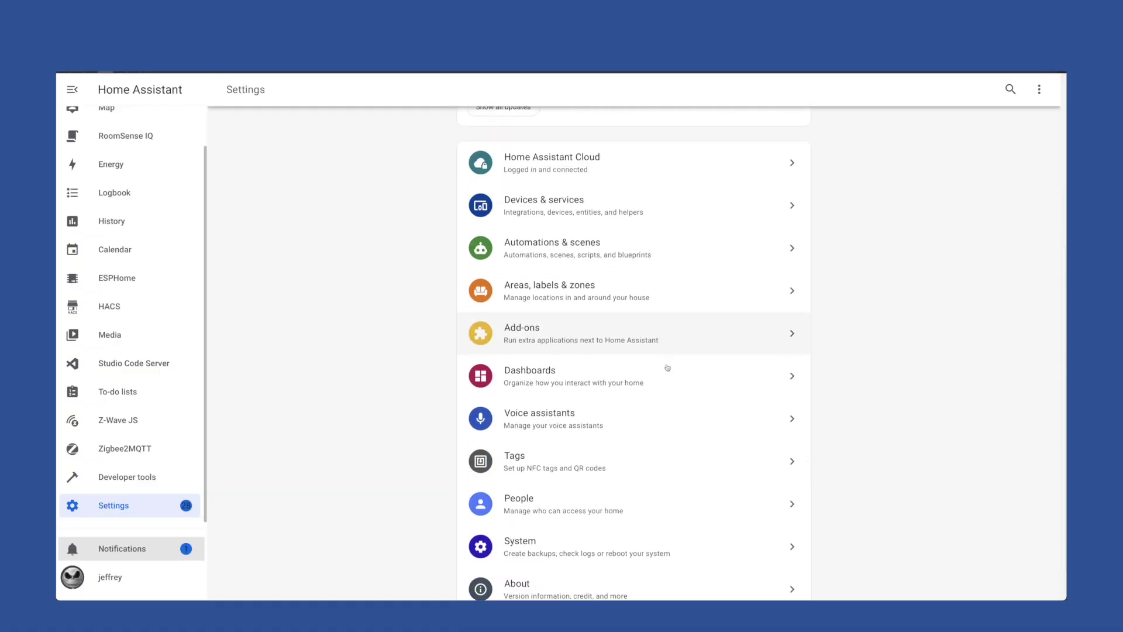
click(490, 321)
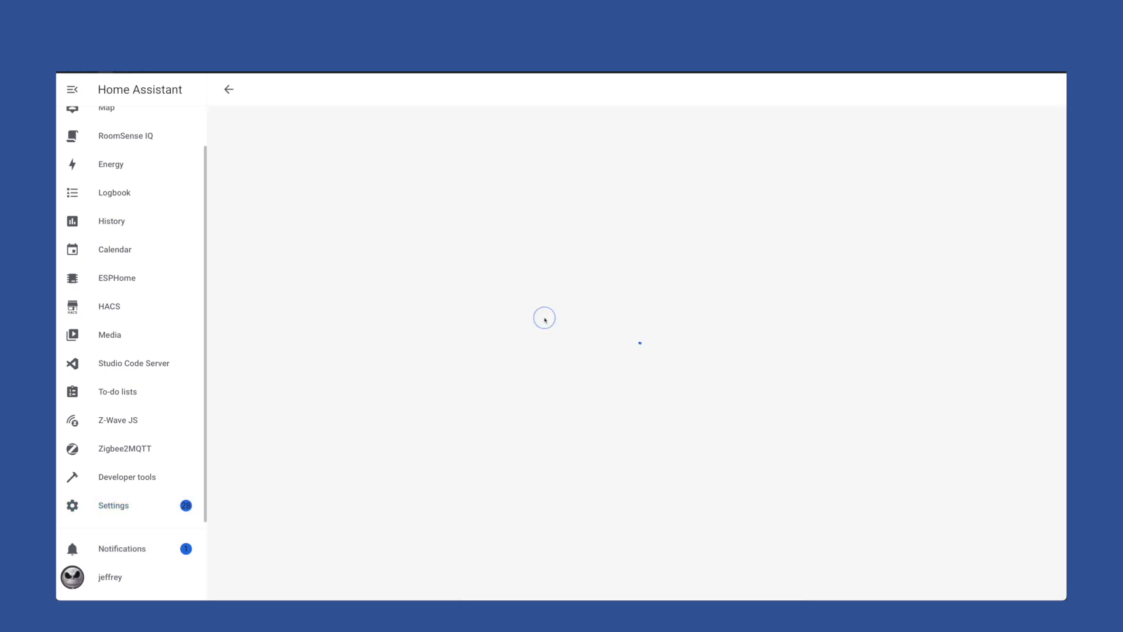
click(1016, 572)
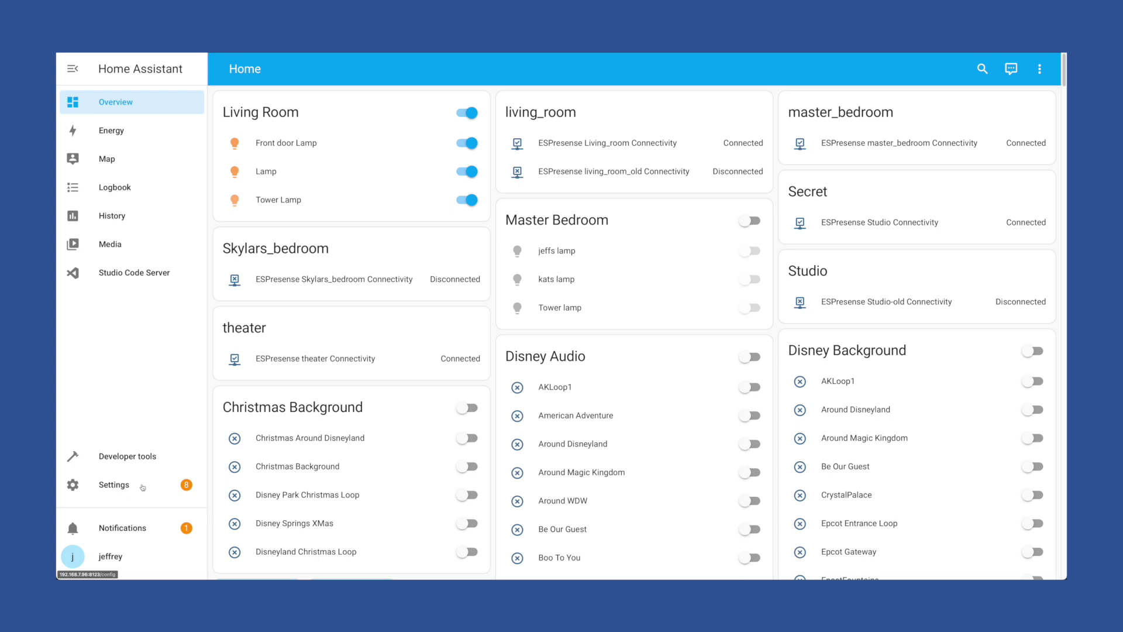
Step: Open Settings > Voice assistants and the Home Assistant assistant's configuration dialog
click(144, 488)
scroll(639, 441, down, 2)
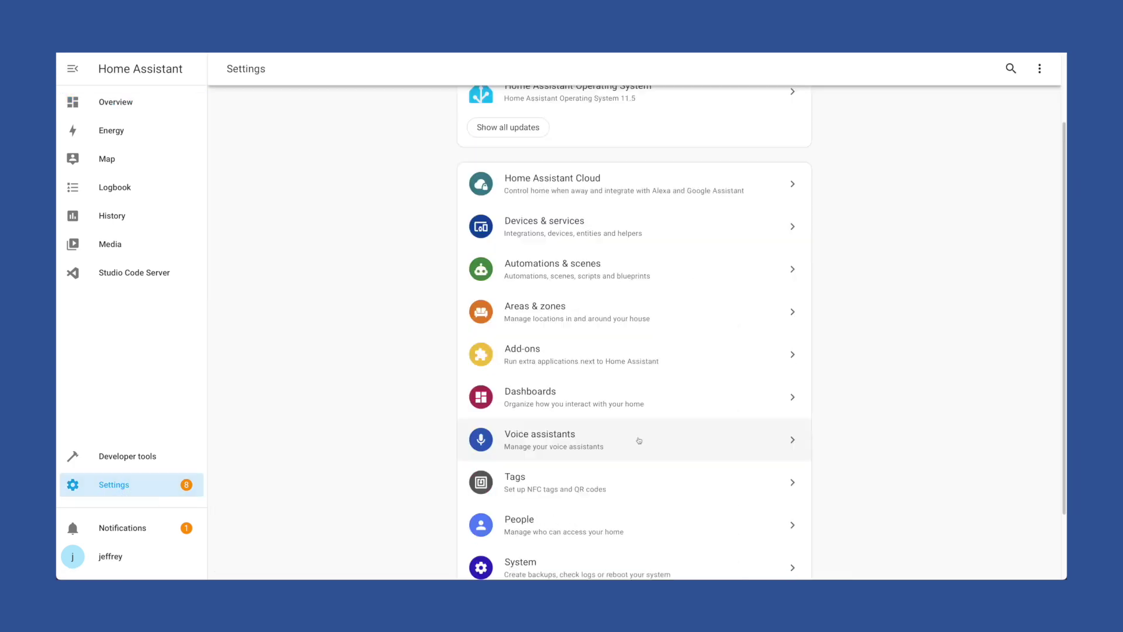
click(606, 437)
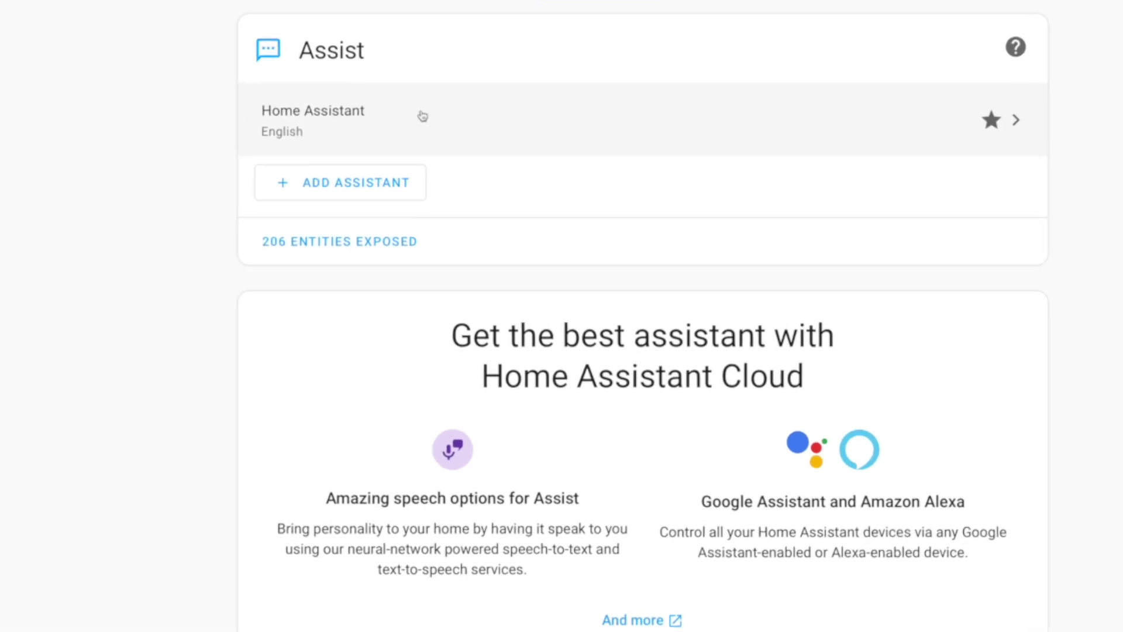
click(521, 119)
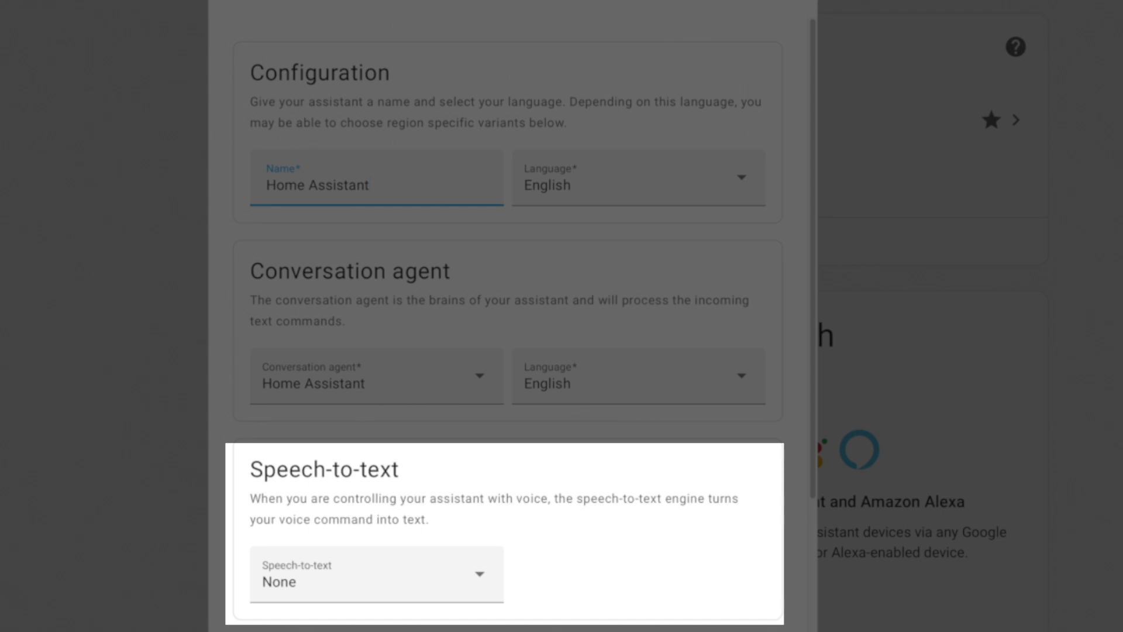
Step: Scroll the assistant dialog to review its Text-to-speech and Wake word sections
scroll(815, 408, down, 6)
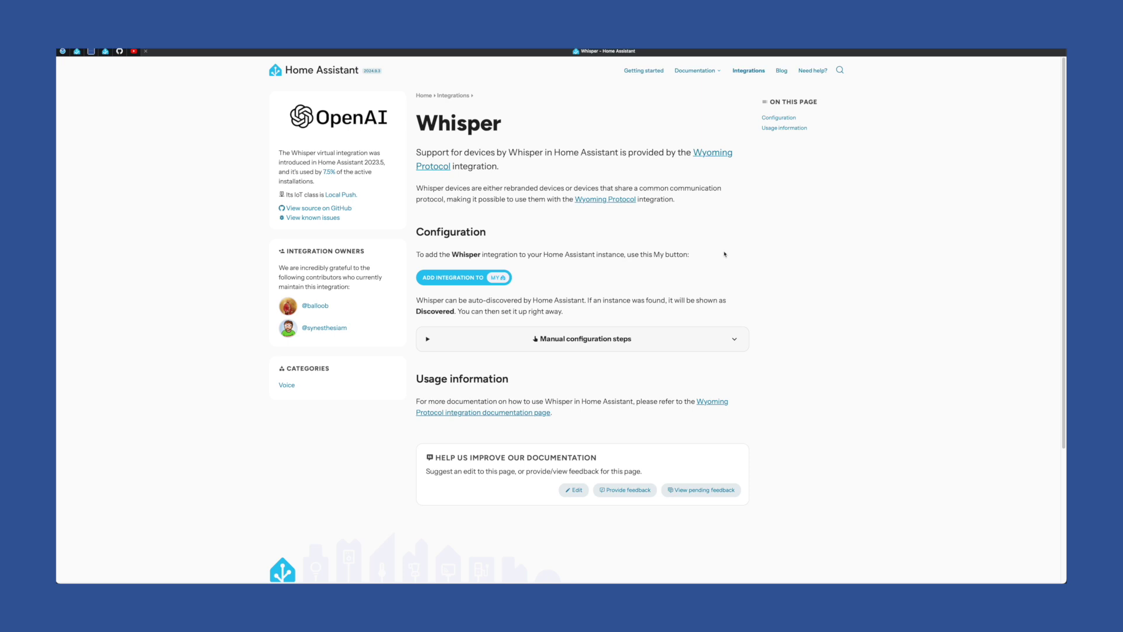
Step: View the Wyoming Protocol documentation page, then return to Home Assistant's Settings
click(721, 154)
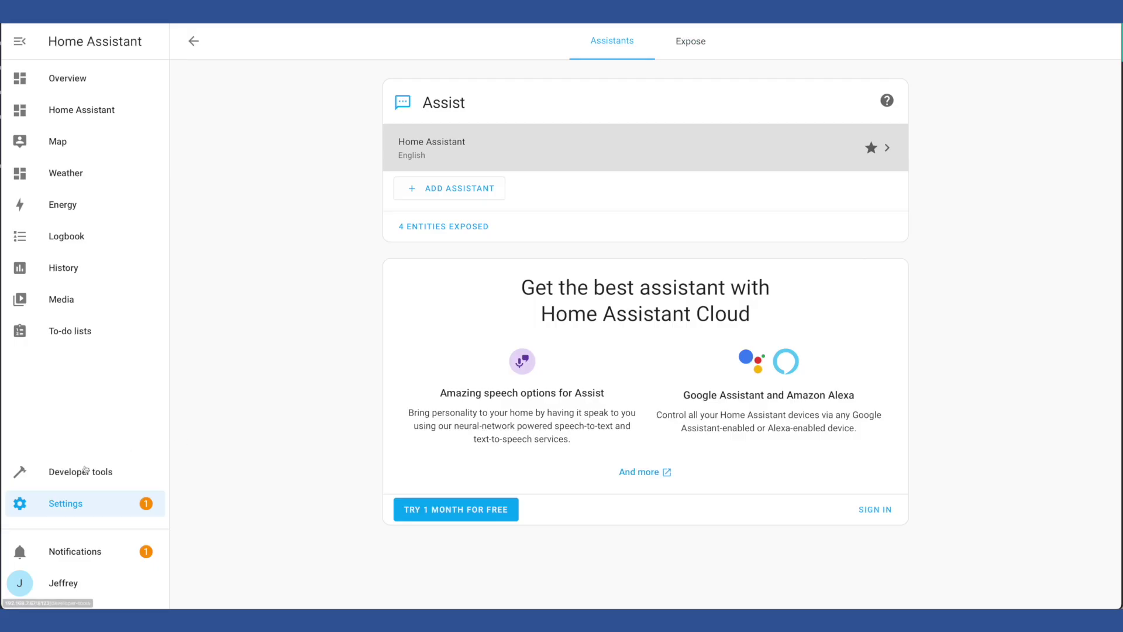
click(91, 500)
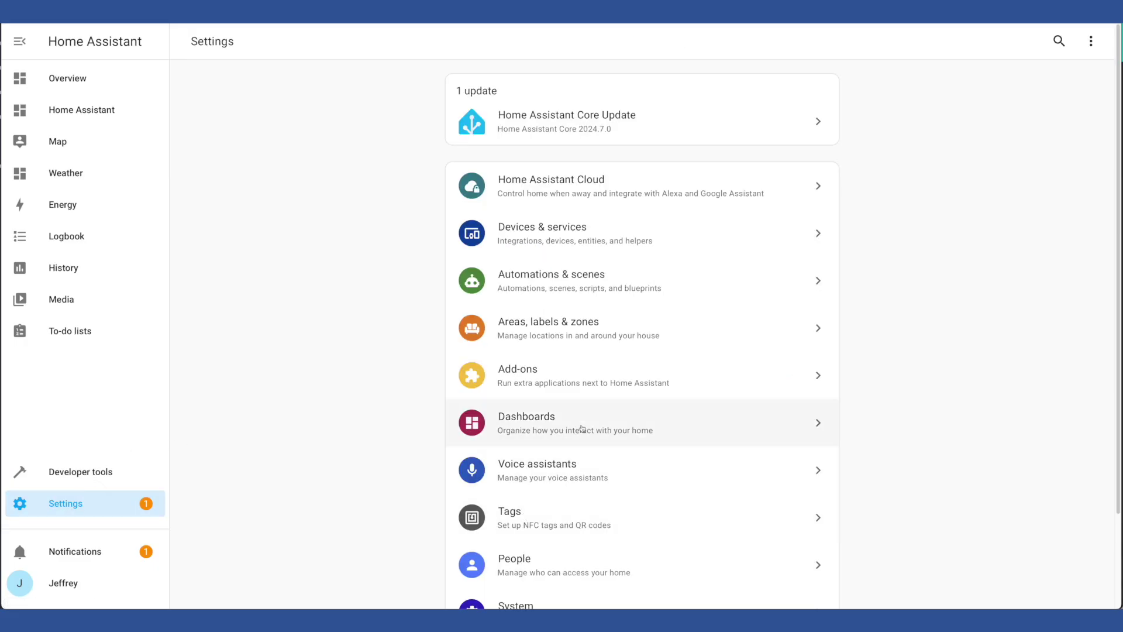
Step: Install the Whisper add-on from the Add-on Store
click(552, 384)
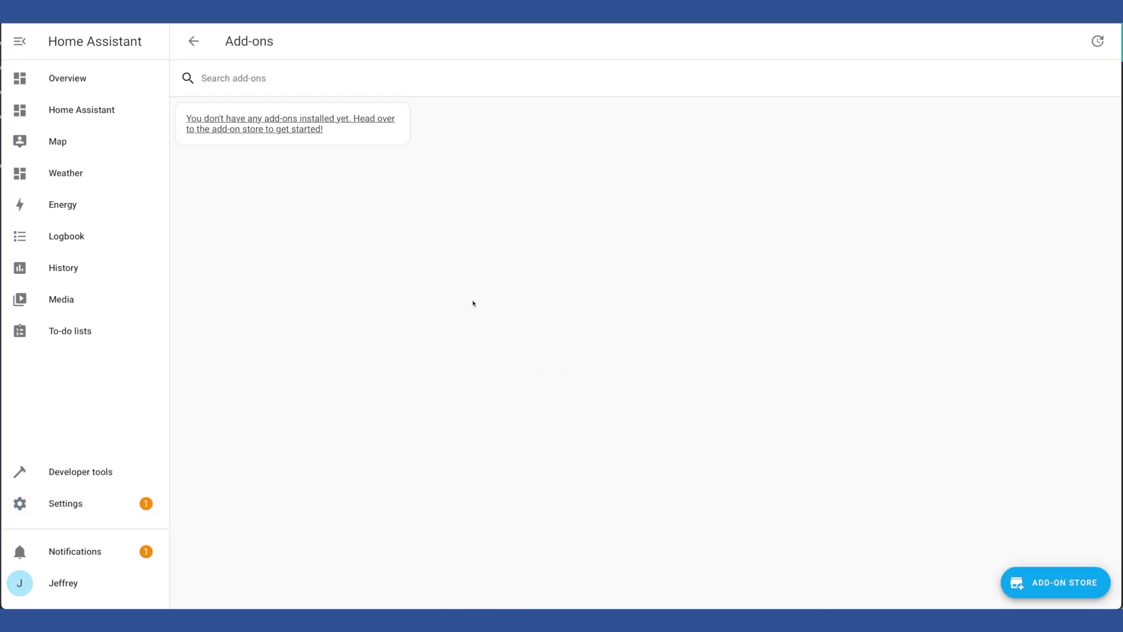
click(1060, 583)
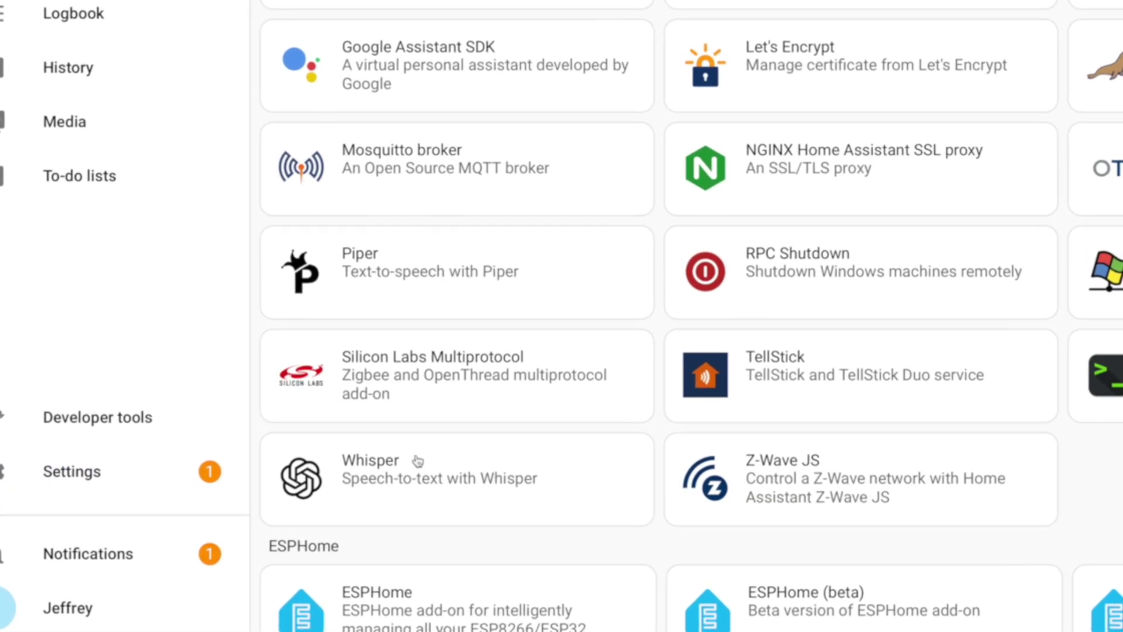
click(417, 461)
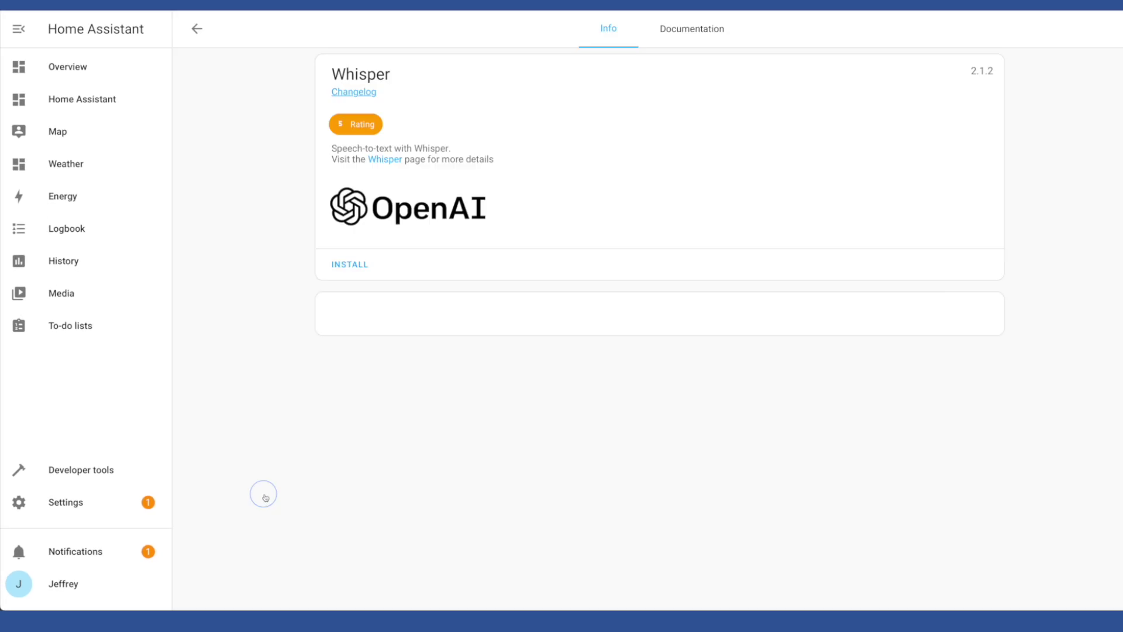
click(343, 271)
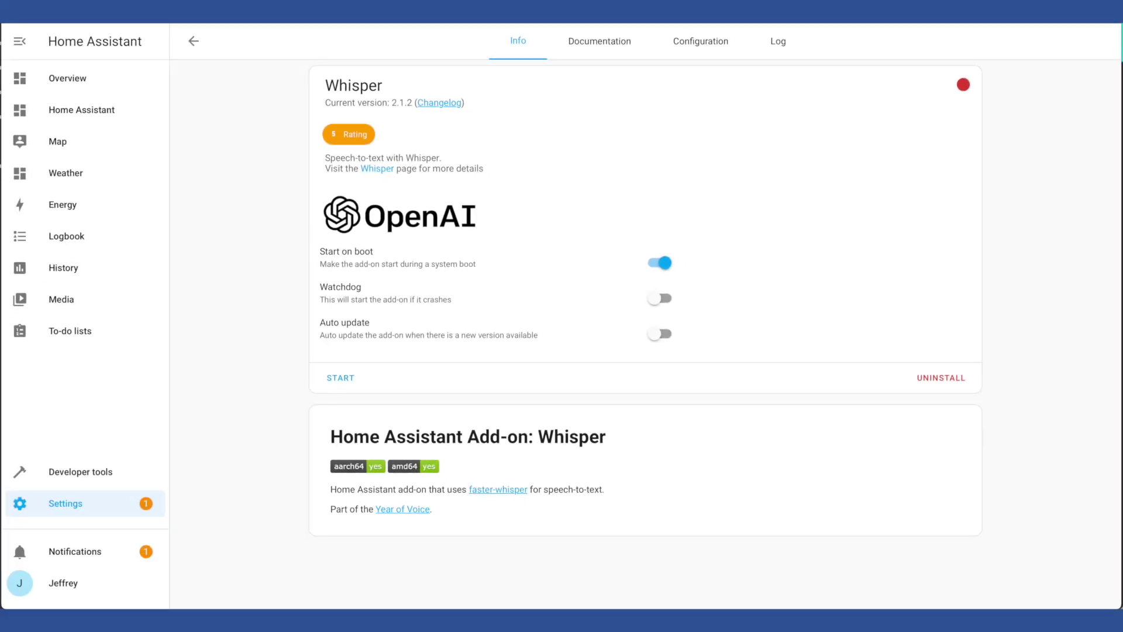
Step: Keep Whisper's tiny-int8 model with language en, start the add-on and view its log
click(701, 43)
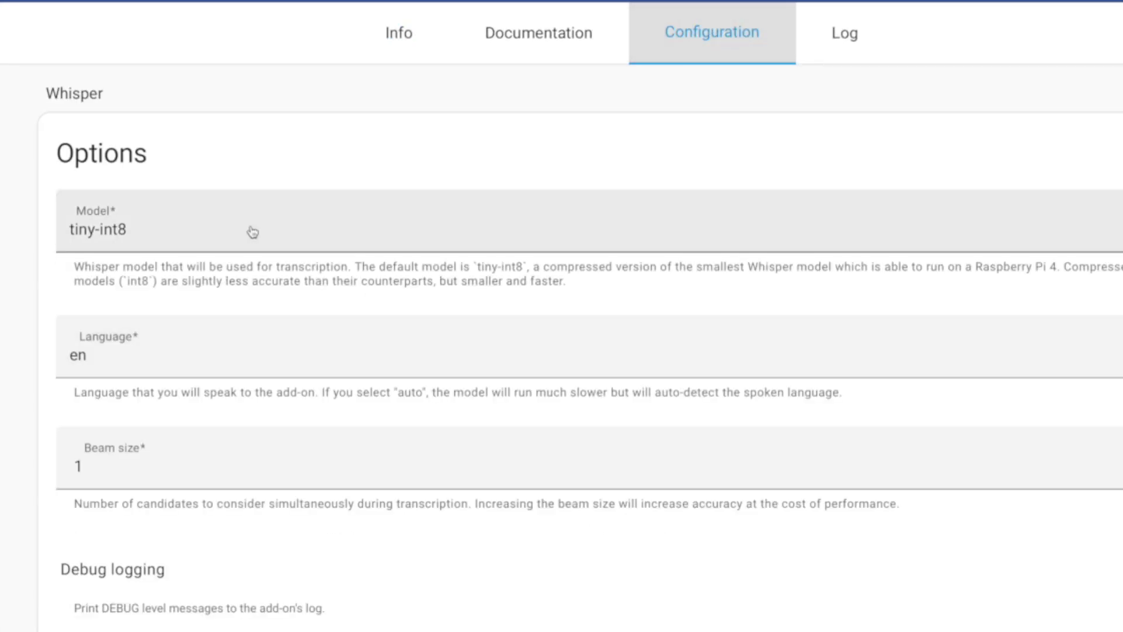
click(155, 234)
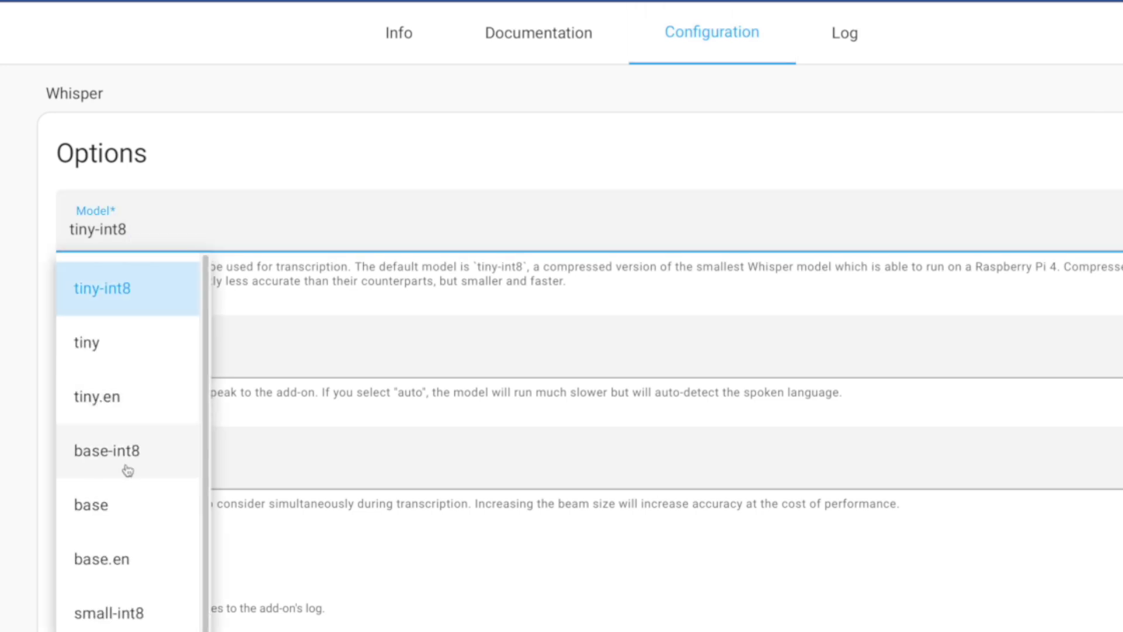
click(276, 144)
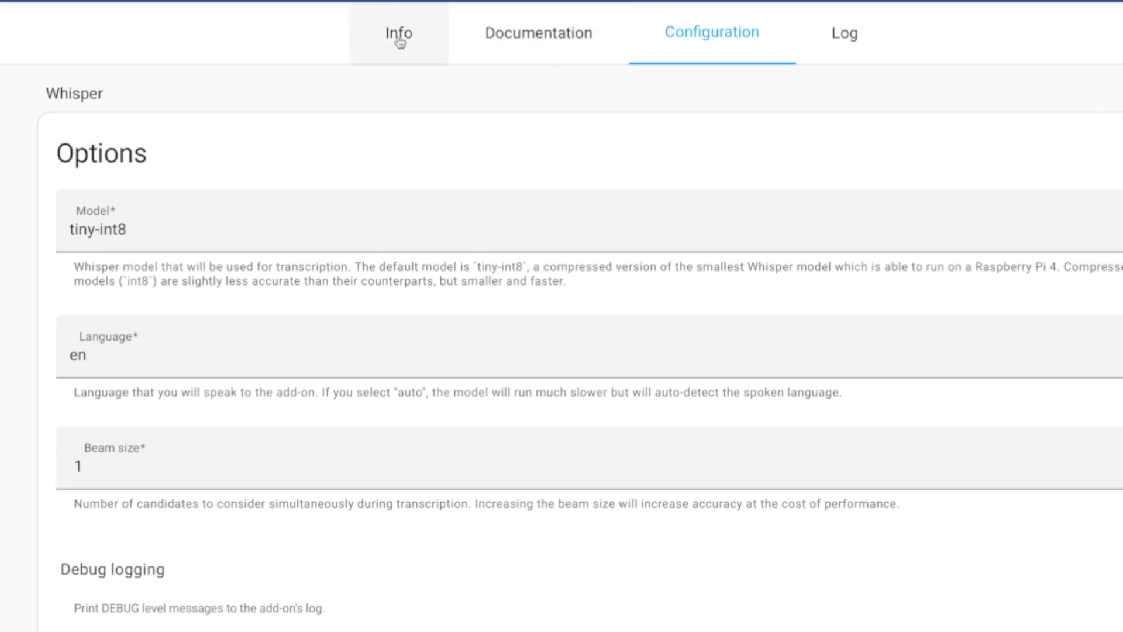
click(431, 41)
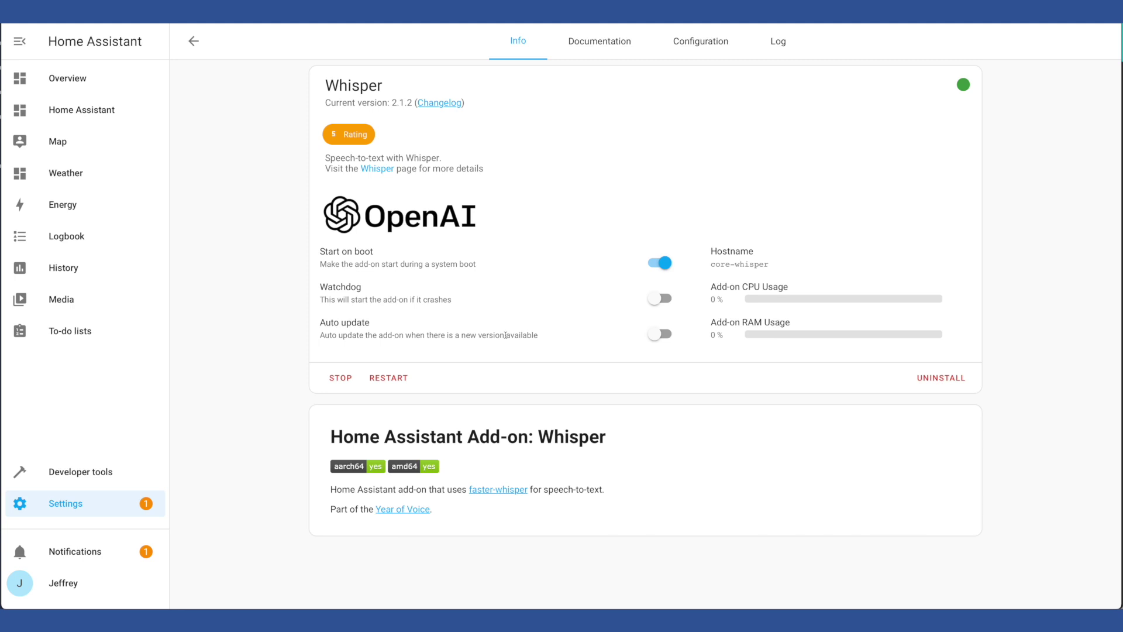
click(778, 41)
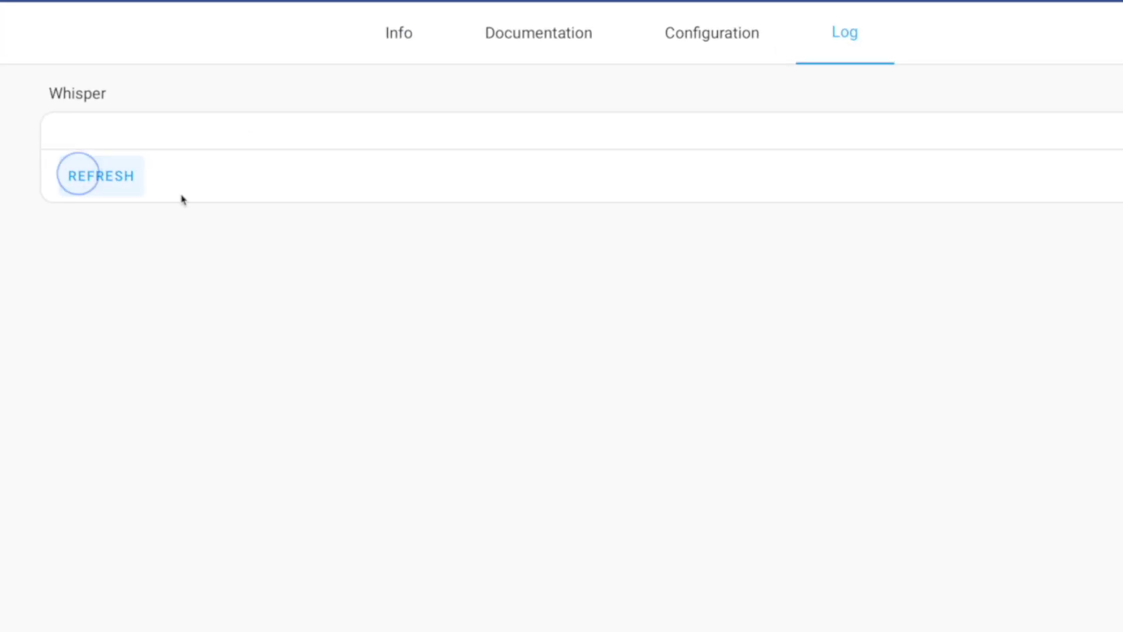
Step: Refresh the Whisper log to confirm the add-on started
click(130, 186)
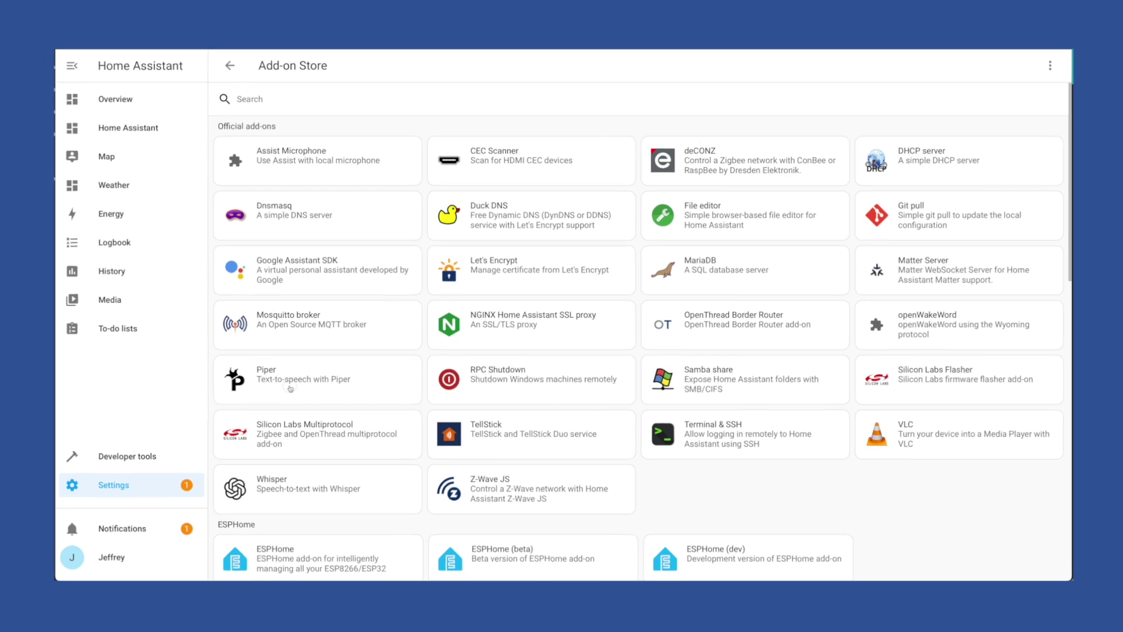
Step: Set up the Piper add-on and check its en_US-lessac-medium configuration and log
click(314, 354)
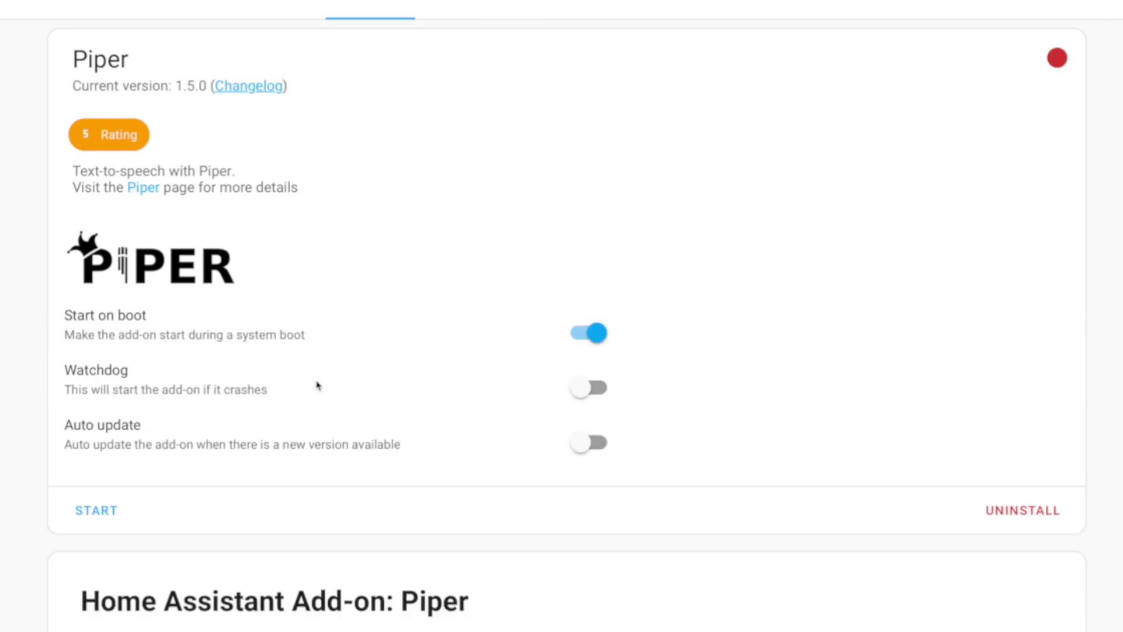
click(643, 1)
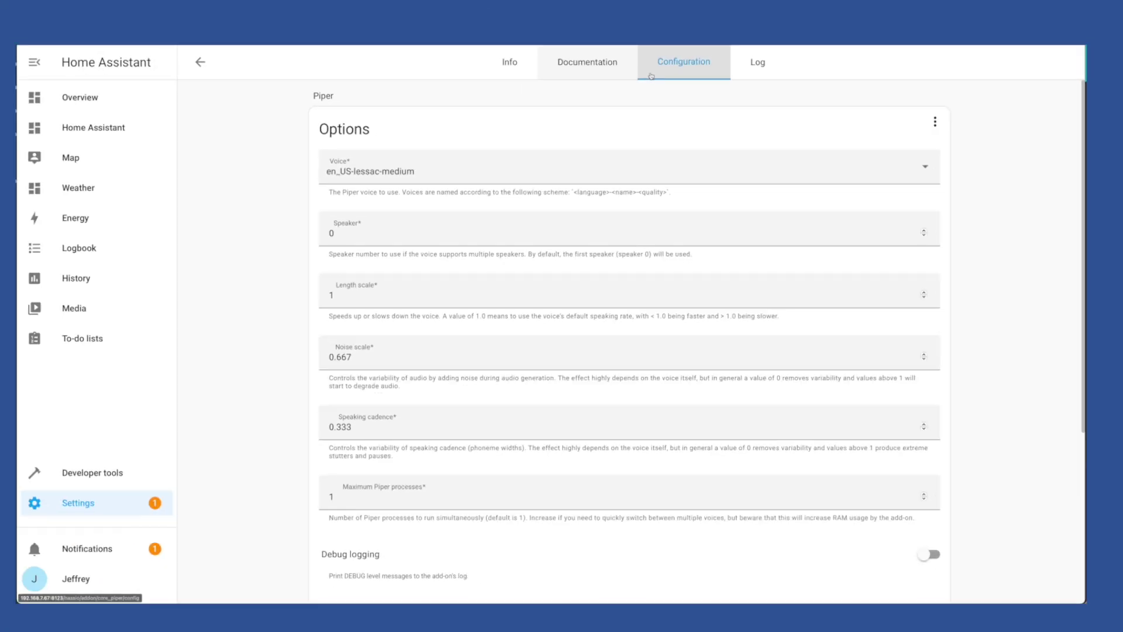
click(756, 69)
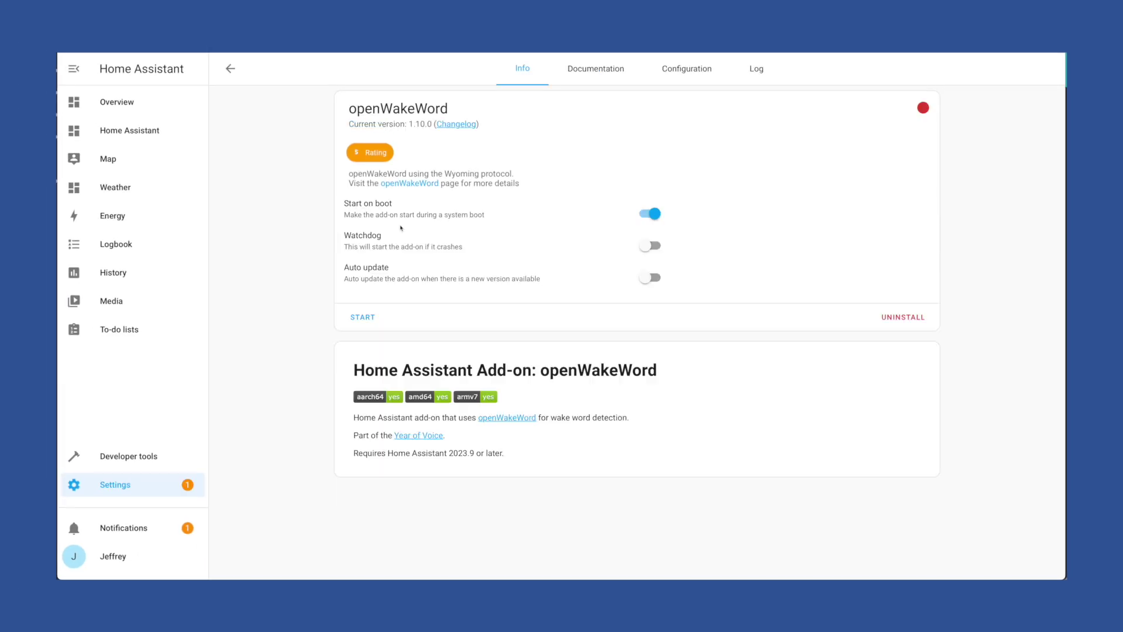
Step: Review openWakeWord's configuration, start it, and refresh its log
click(688, 68)
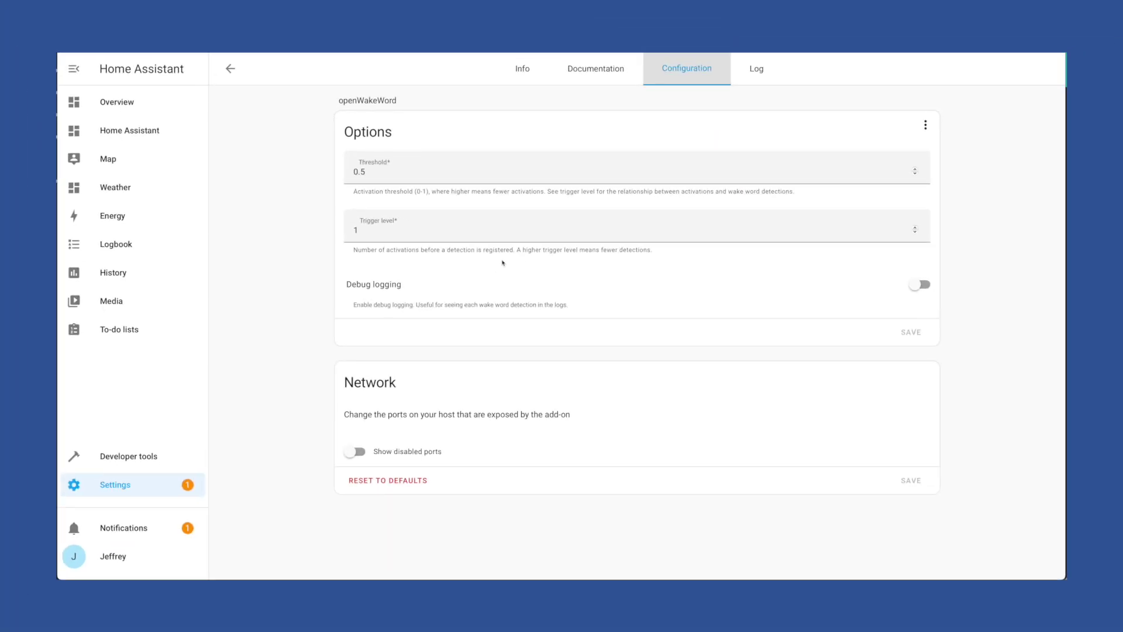
click(522, 69)
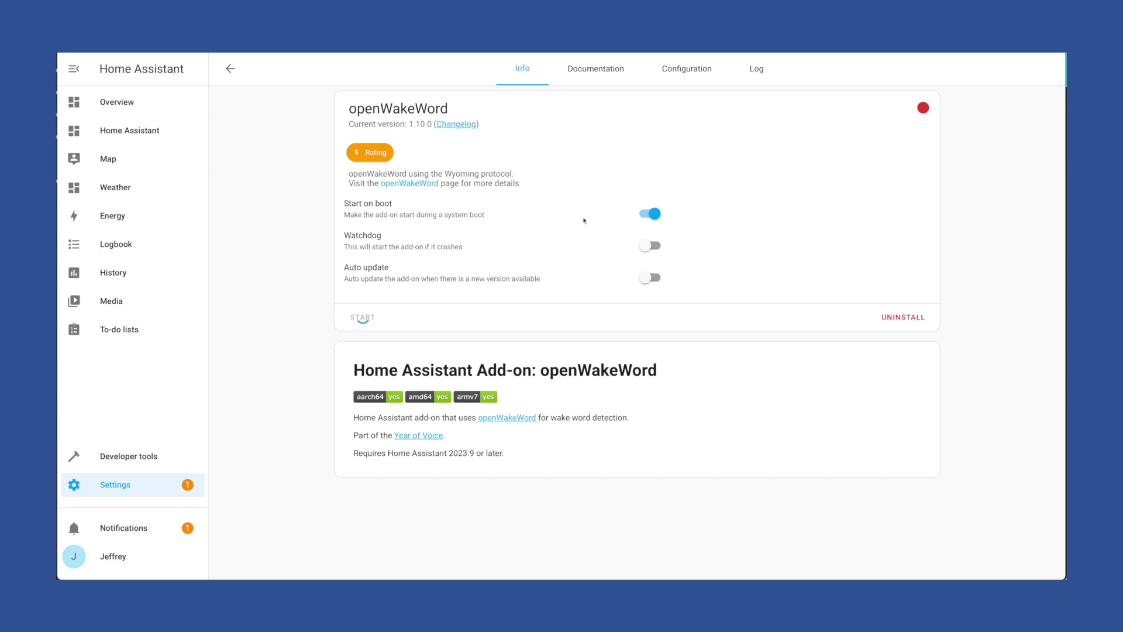
click(756, 68)
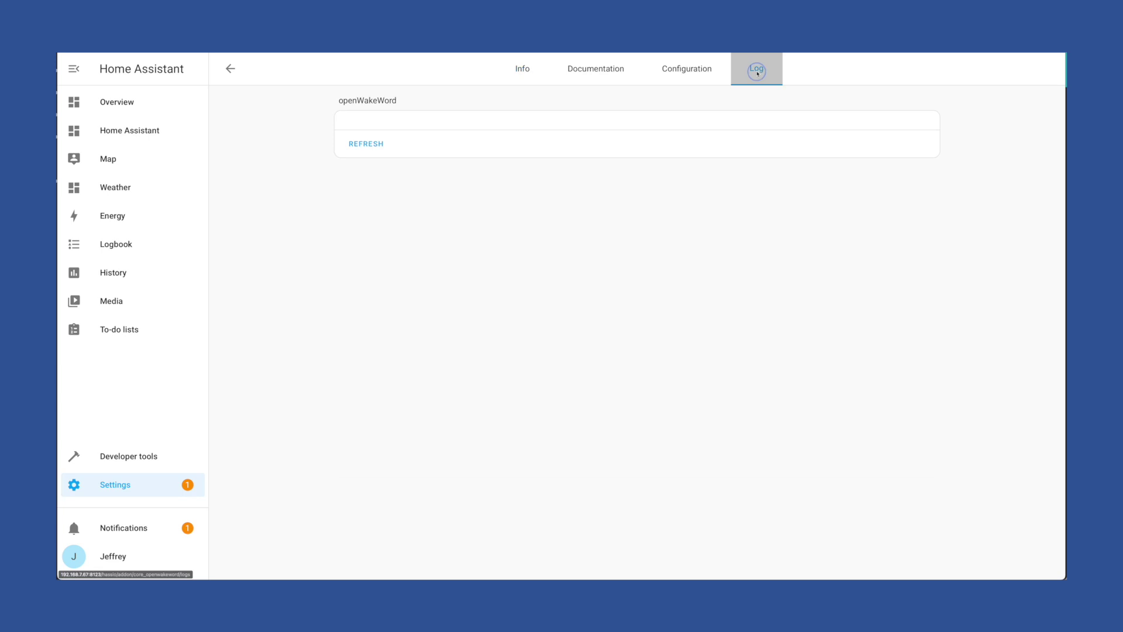
click(373, 145)
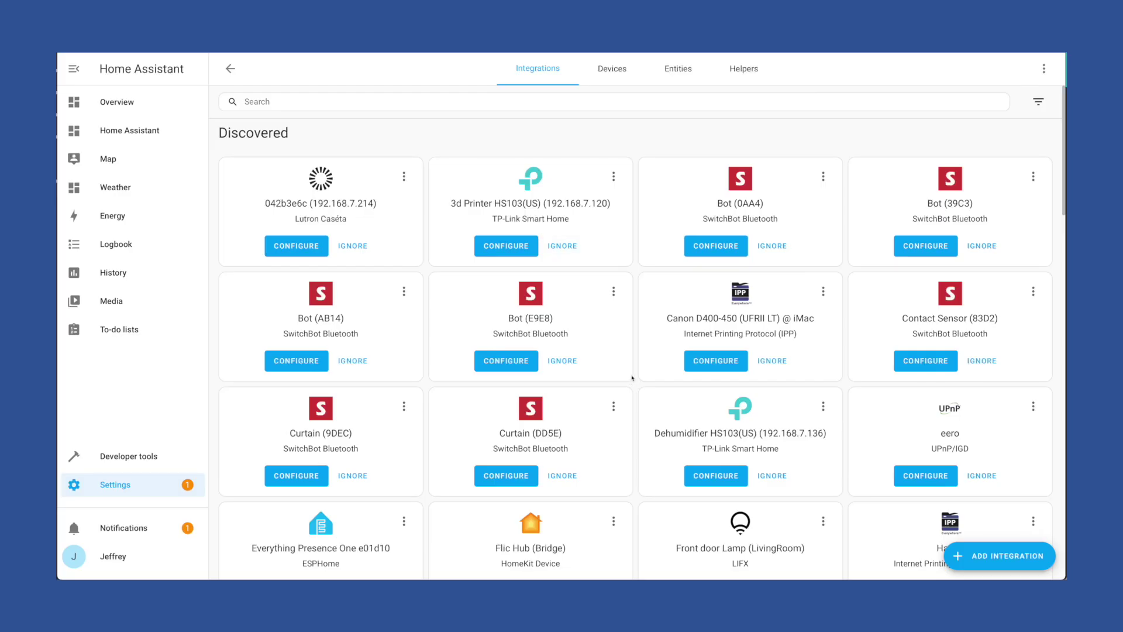
Step: Add the discovered Whisper service as a Wyoming Protocol integration
scroll(632, 377, down, 12)
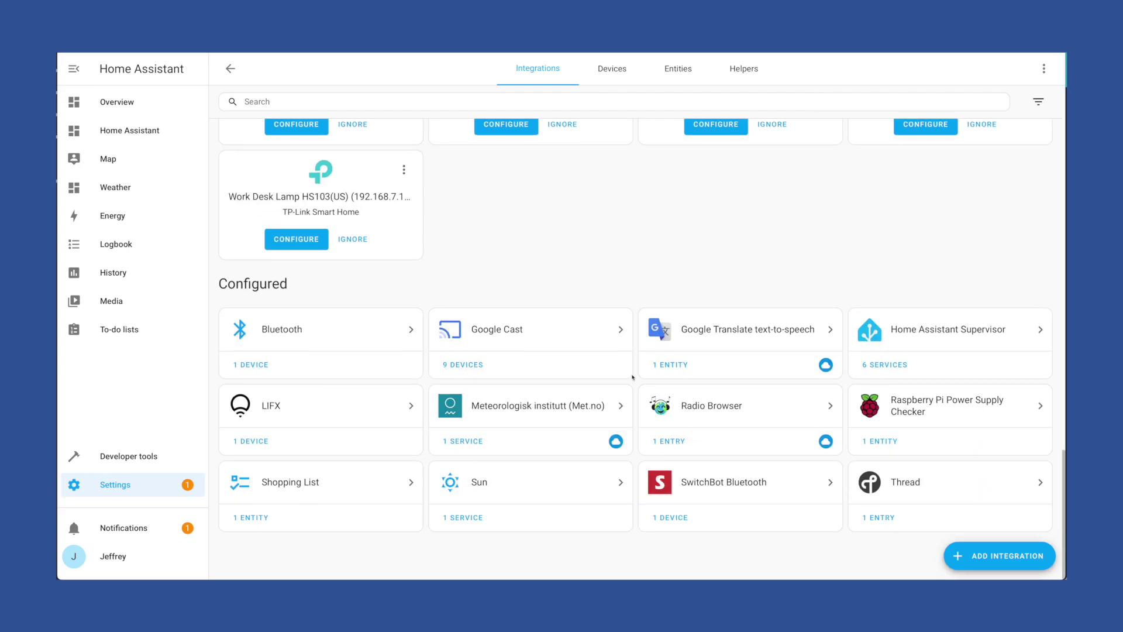
scroll(633, 377, up, 2)
scroll(632, 377, up, 3)
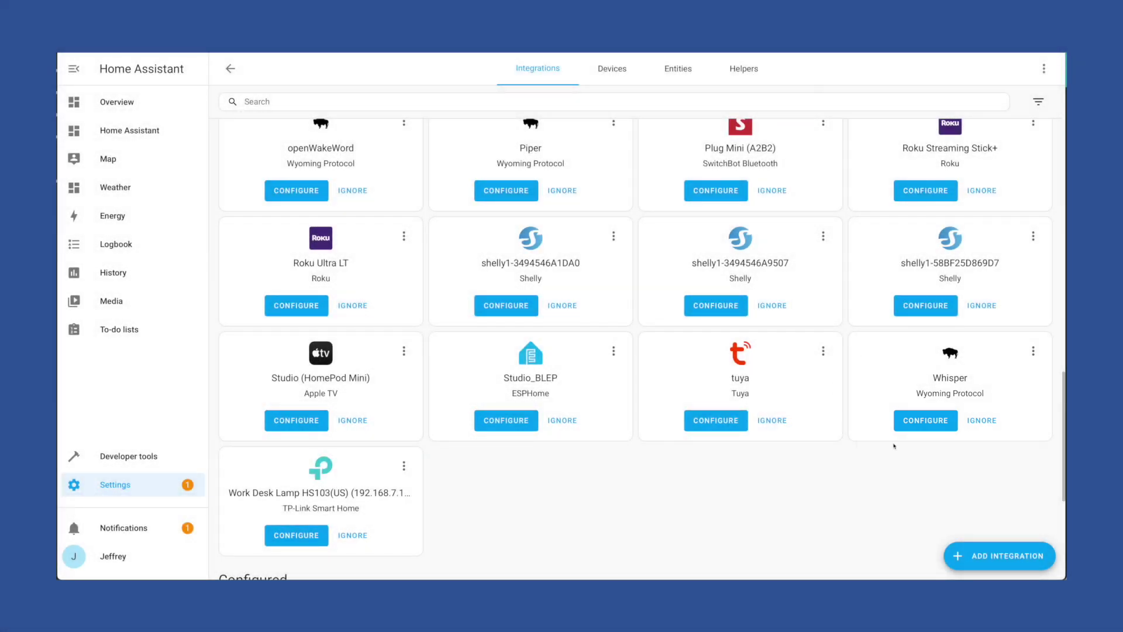
click(921, 428)
click(707, 345)
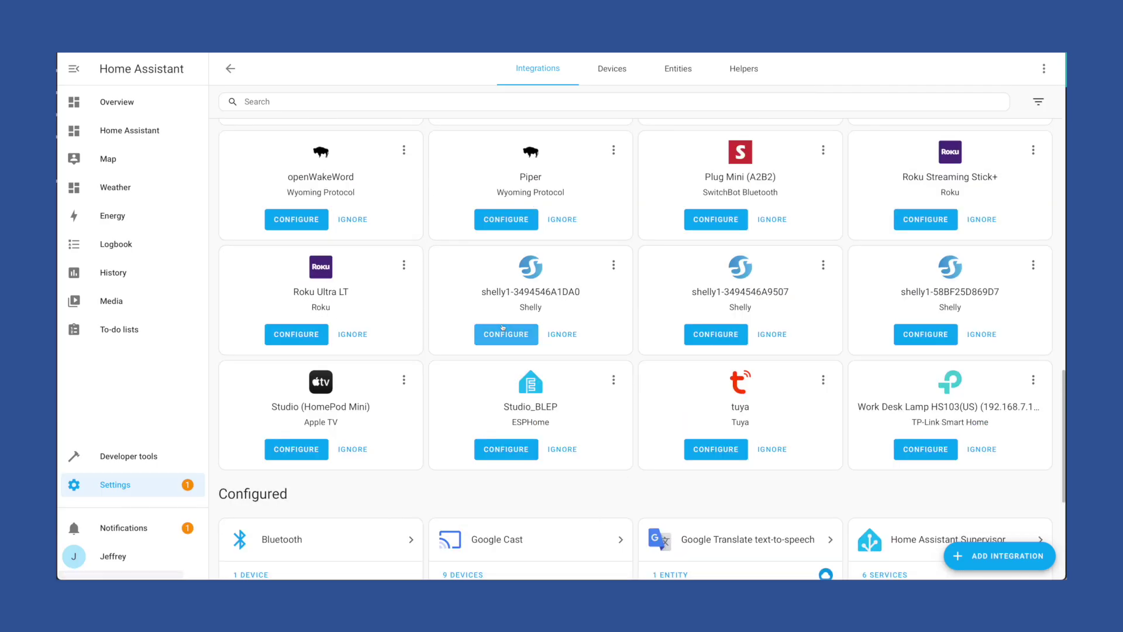
Step: Add the discovered Piper service through Wyoming Protocol and dismiss the success message
scroll(502, 327, up, 1)
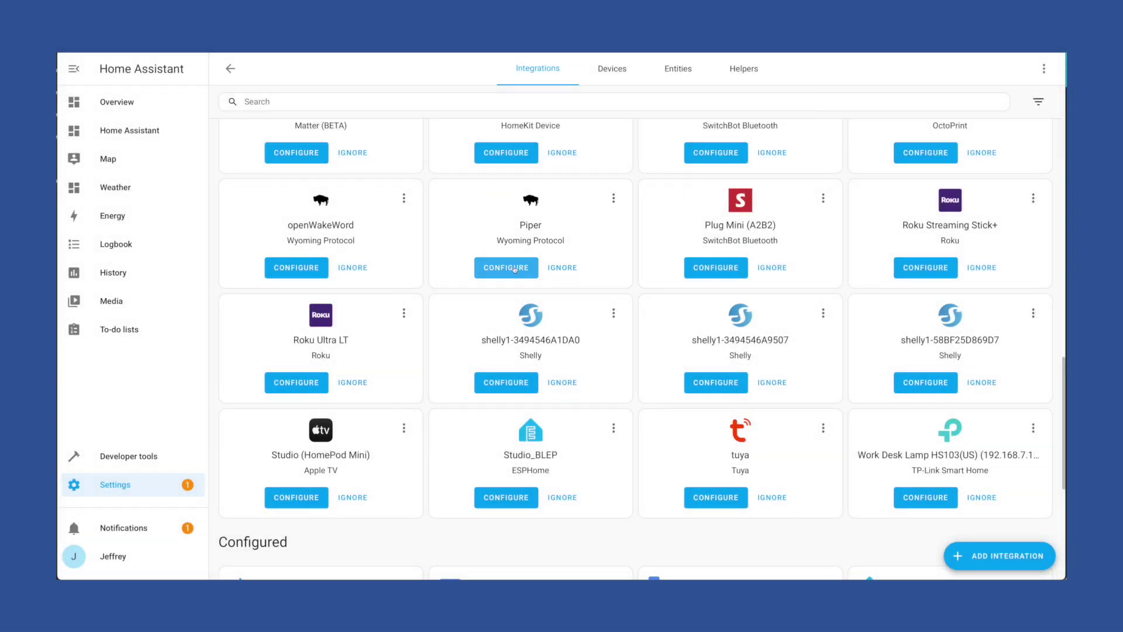
click(514, 269)
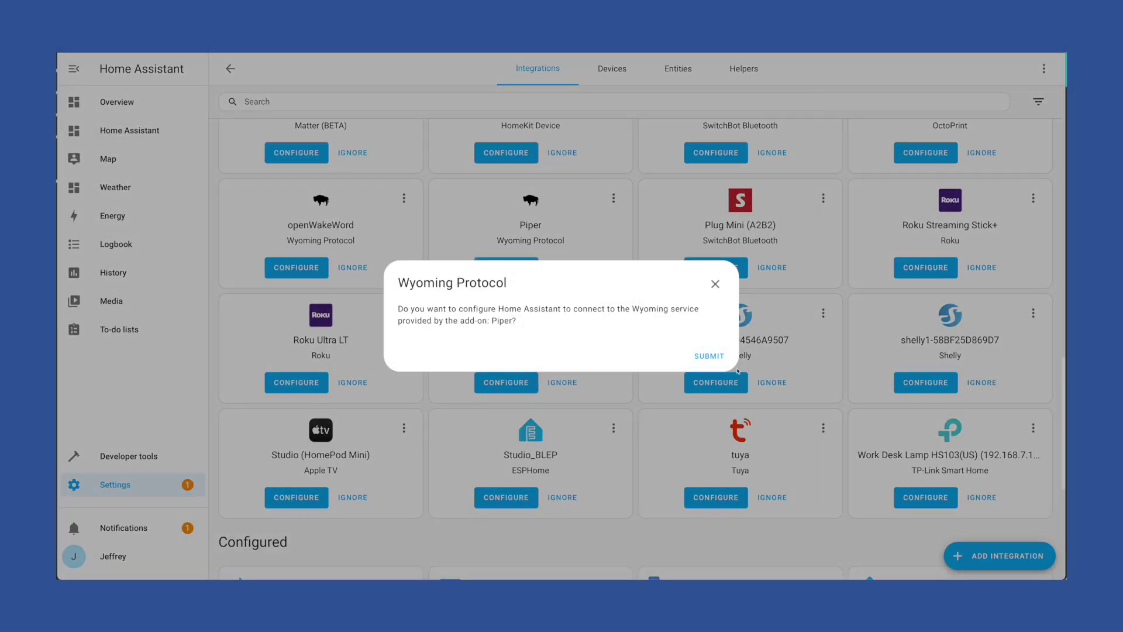
click(709, 356)
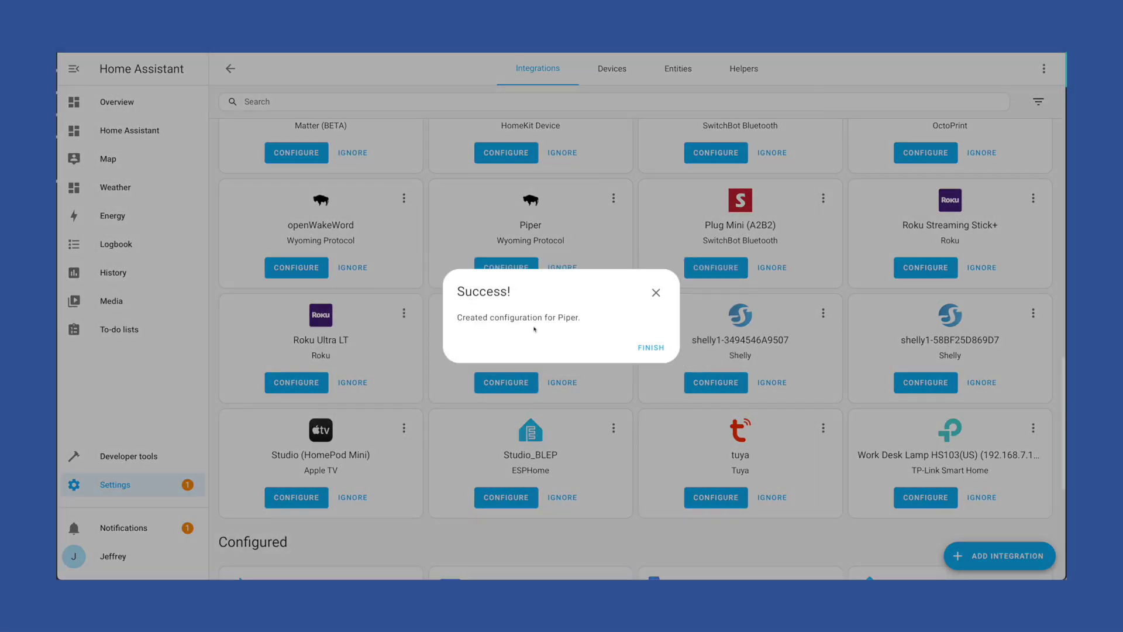
click(642, 342)
Step: Add the discovered openWakeWord service via Wyoming Protocol and dismiss the success message
scroll(380, 304, up, 2)
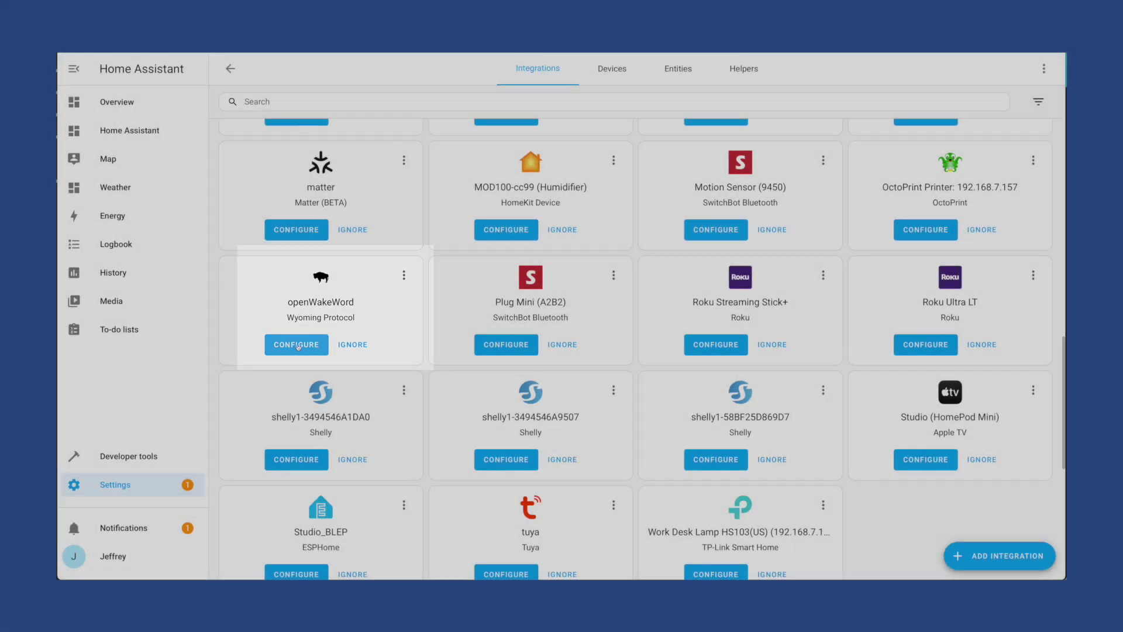
click(310, 345)
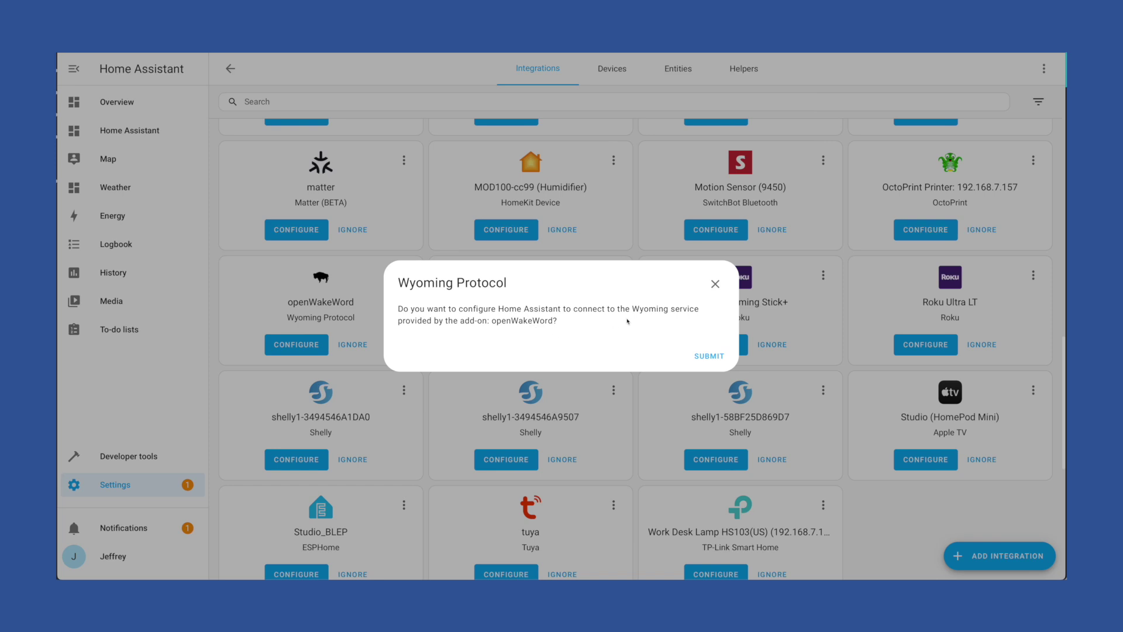
key(Return)
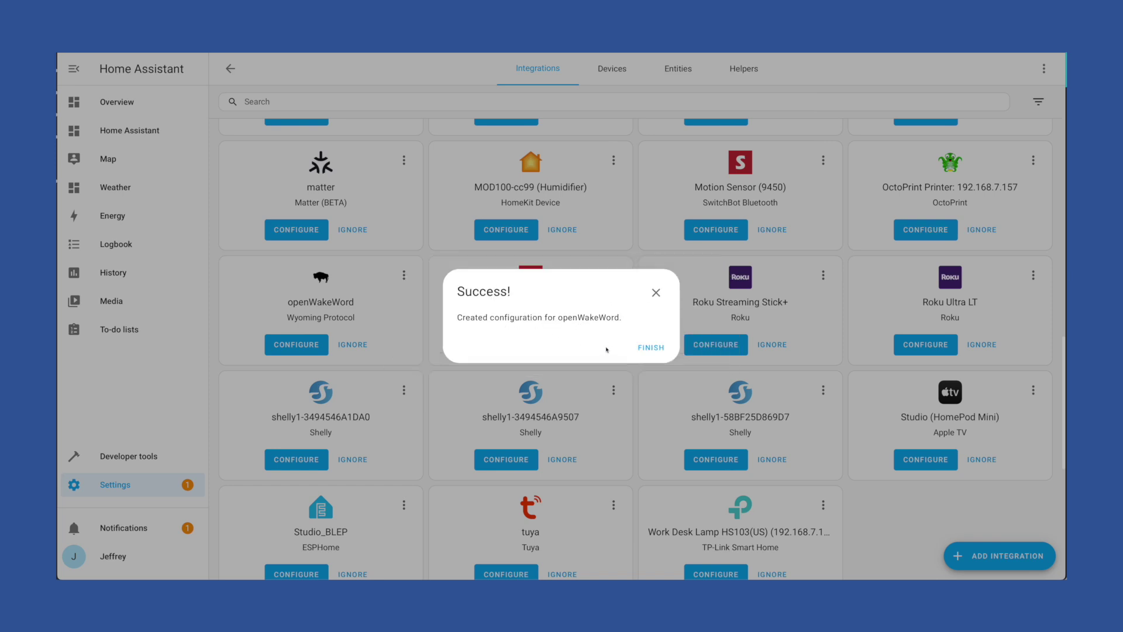
click(652, 347)
scroll(608, 399, down, 5)
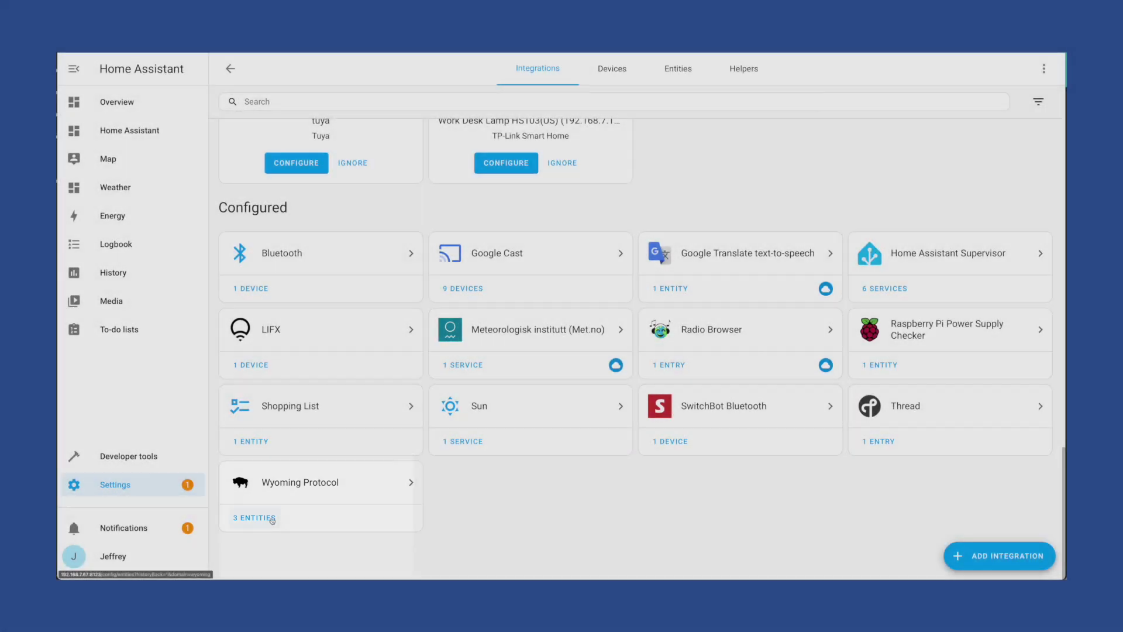
Step: Show the Wyoming Protocol card's 3 entities for Whisper, Piper and openWakeWord
click(261, 519)
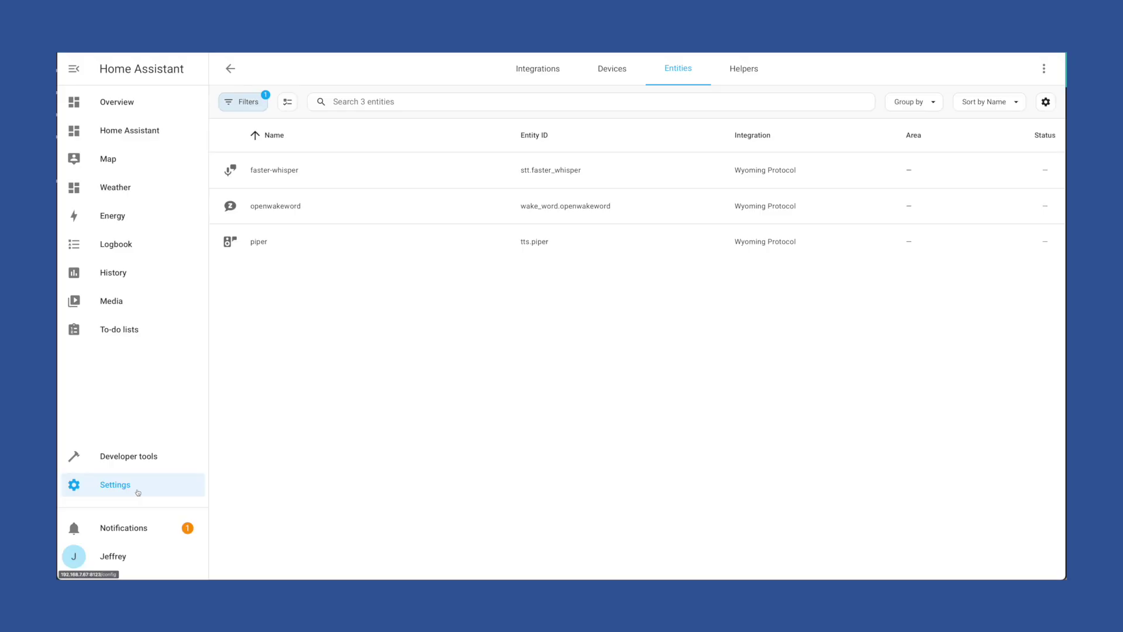
Step: From Settings, open Voice assistants and the Home Assistant assistant's configuration
click(138, 491)
click(532, 455)
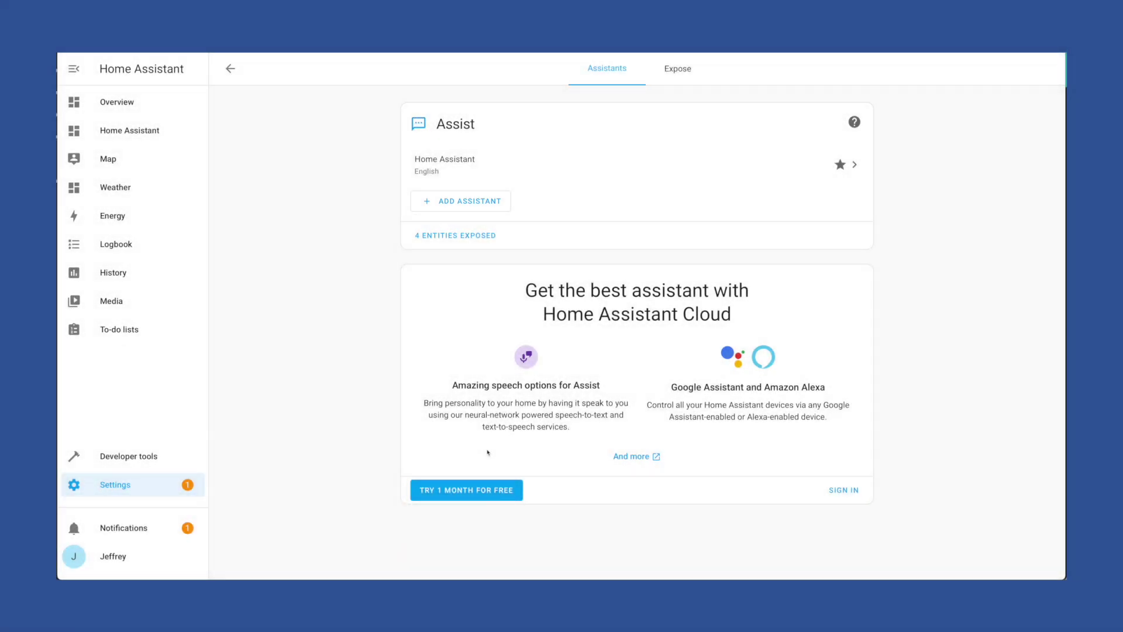
click(473, 155)
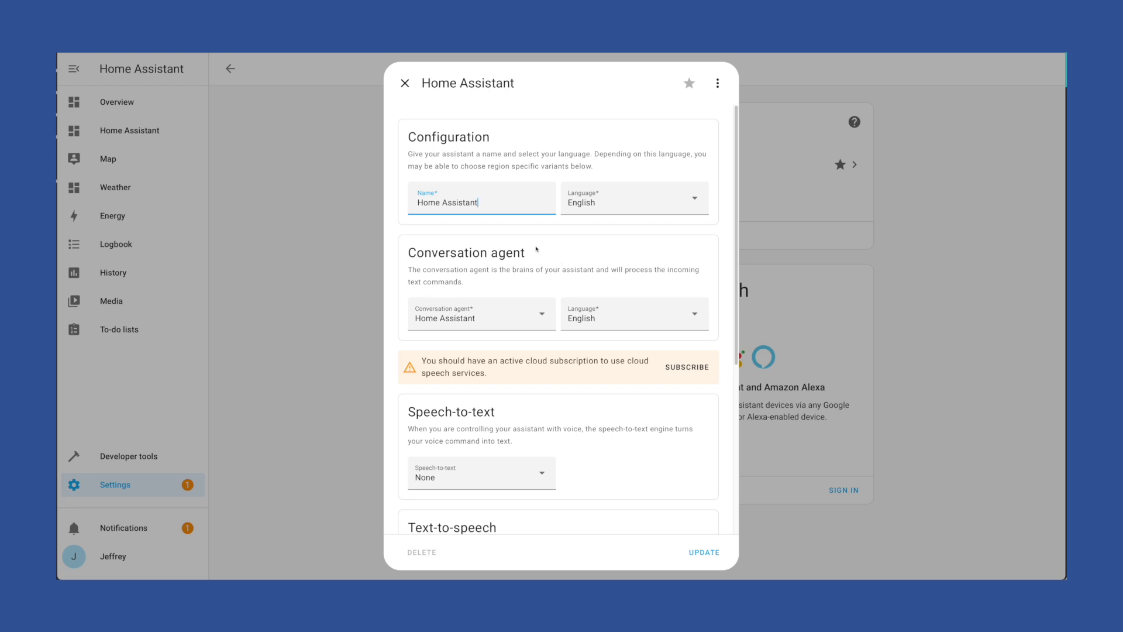
Step: Keep Home Assistant as the conversation agent and list the available speech-to-text engines
scroll(506, 222, down, 1)
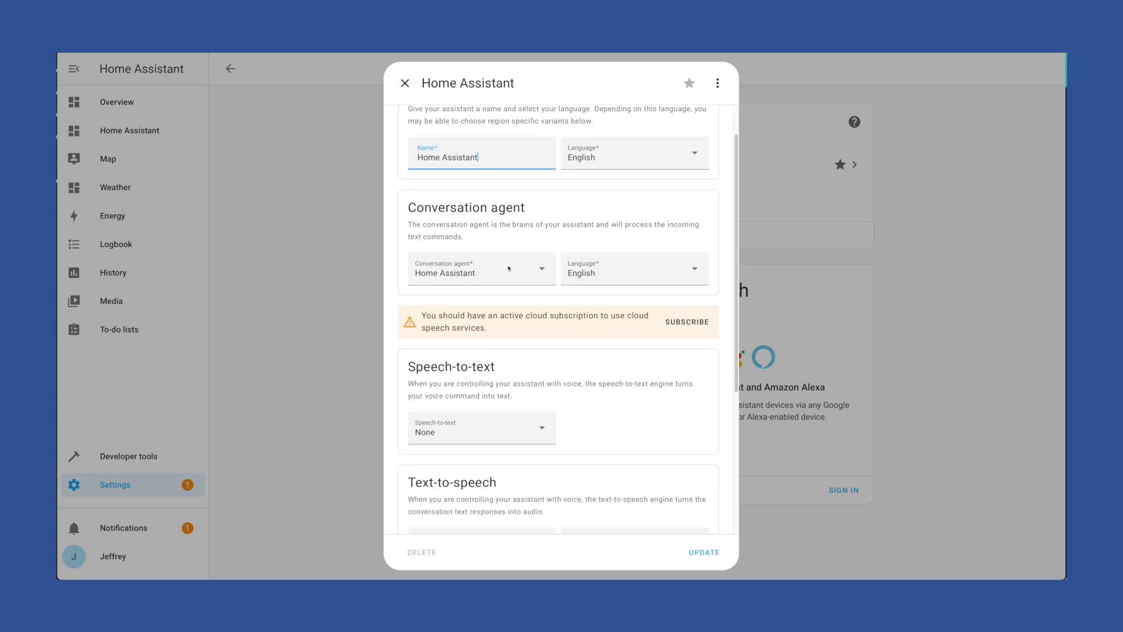
click(520, 268)
click(509, 221)
scroll(541, 331, down, 3)
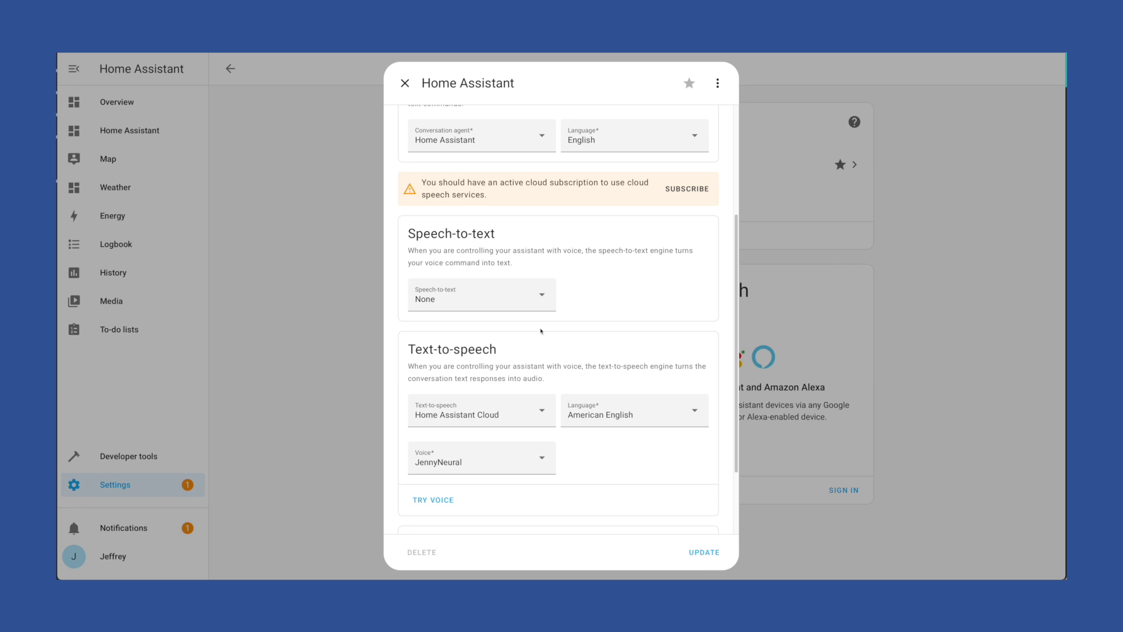
click(486, 295)
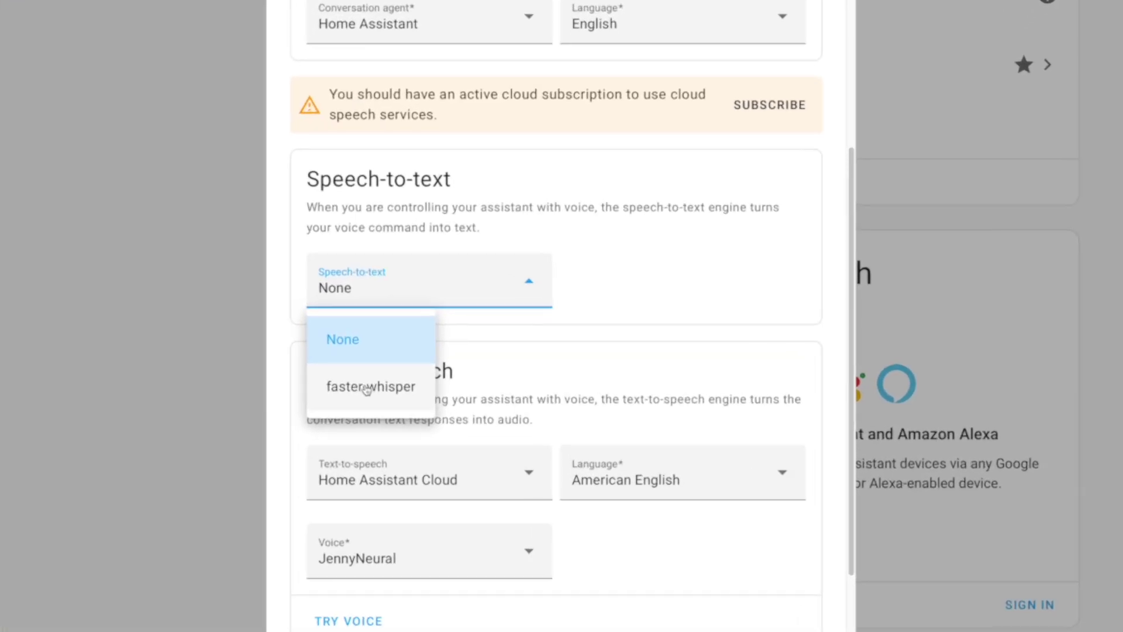
Step: Set speech-to-text to faster-whisper and text-to-speech to piper
click(360, 390)
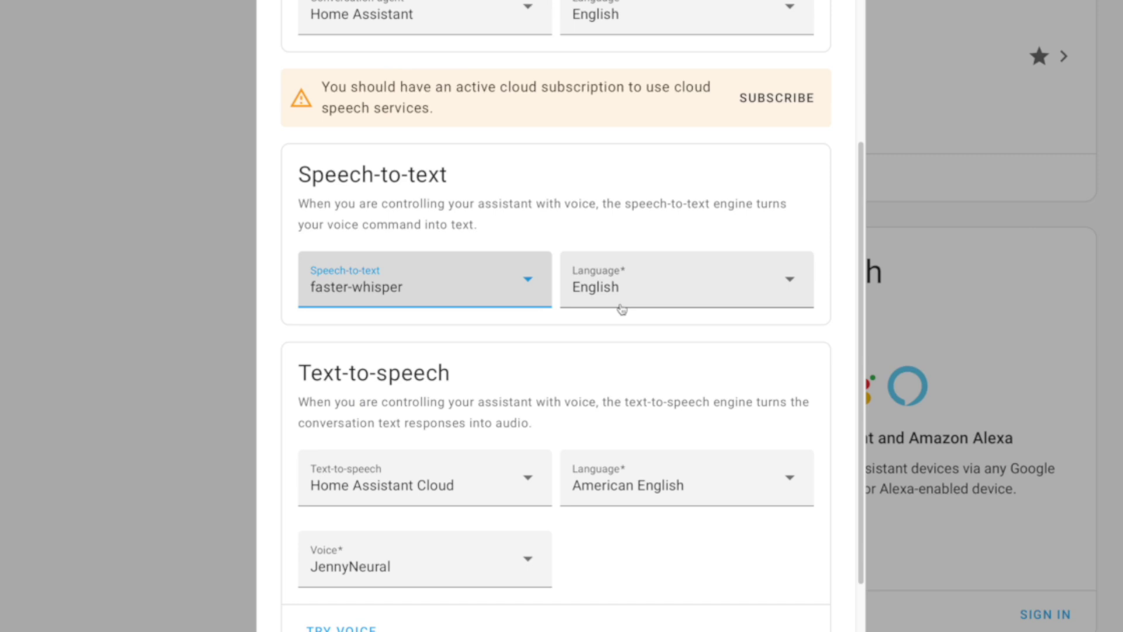
scroll(462, 360, down, 3)
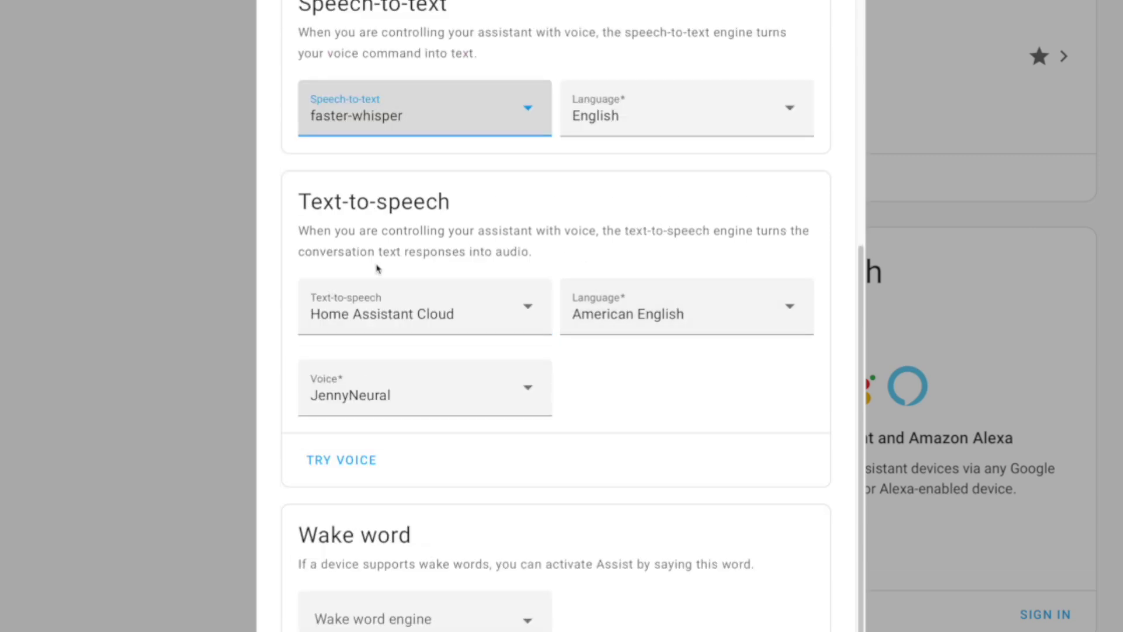
click(533, 306)
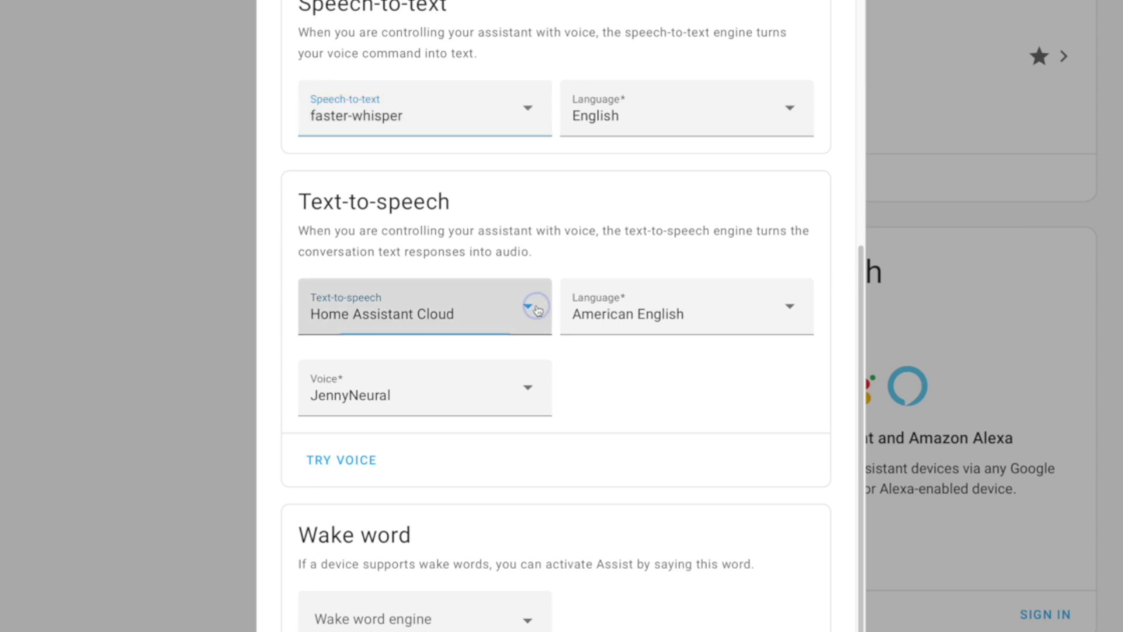
click(407, 453)
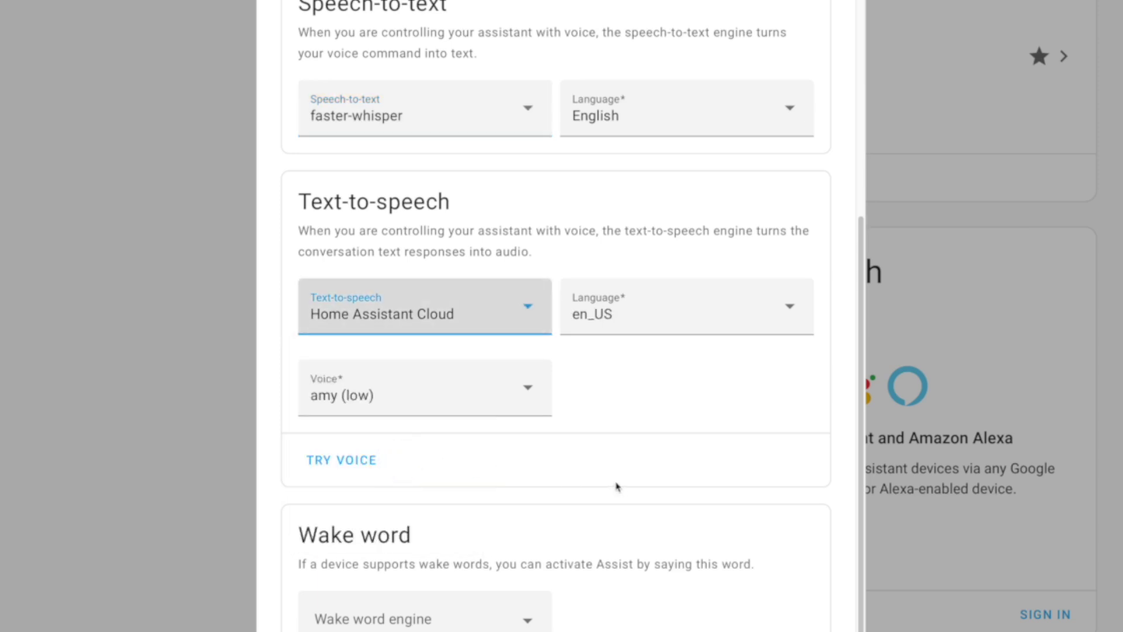
Step: Keep amy (low) as the piper voice
click(521, 388)
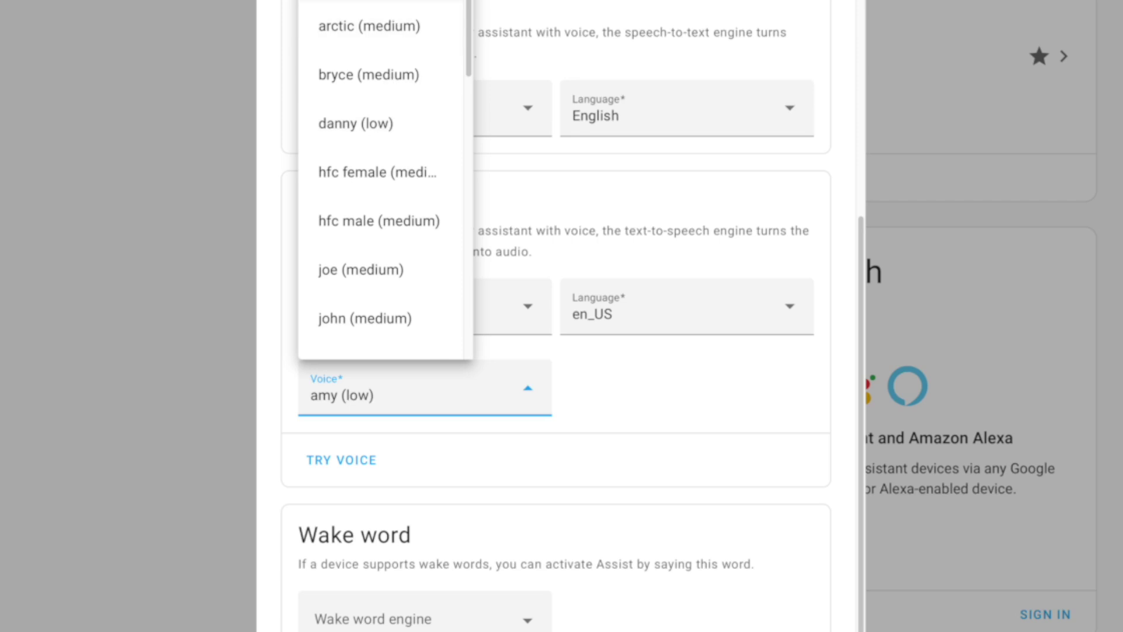
scroll(413, 267, up, 1)
scroll(414, 267, down, 5)
click(567, 509)
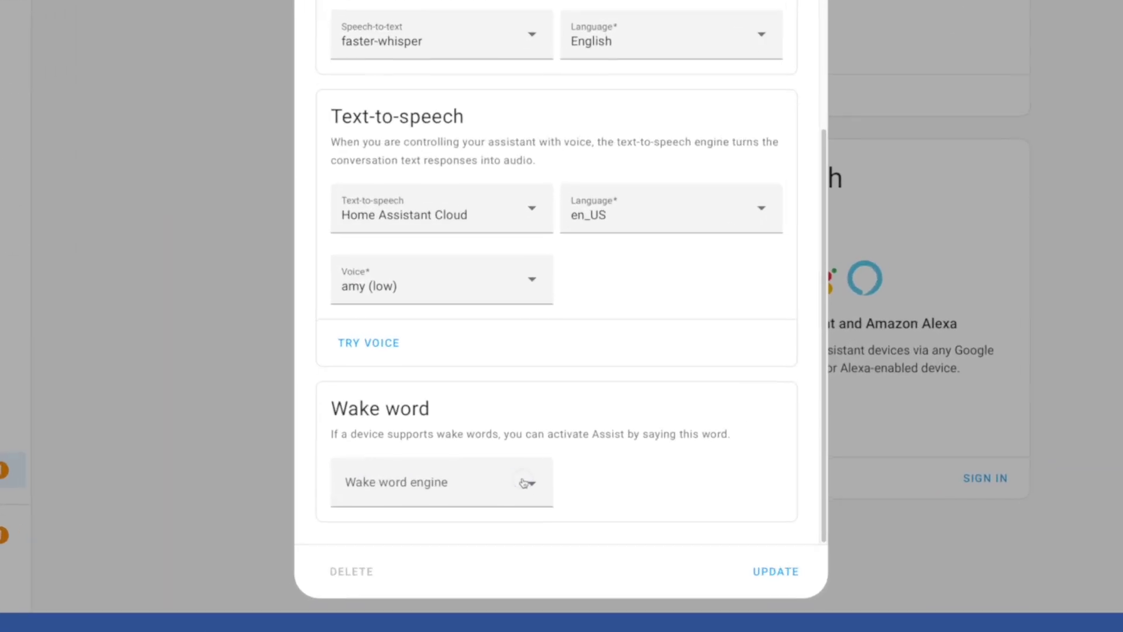
Step: Set the wake word engine to openwakeword with 'ok nabu' as the wake word
click(537, 493)
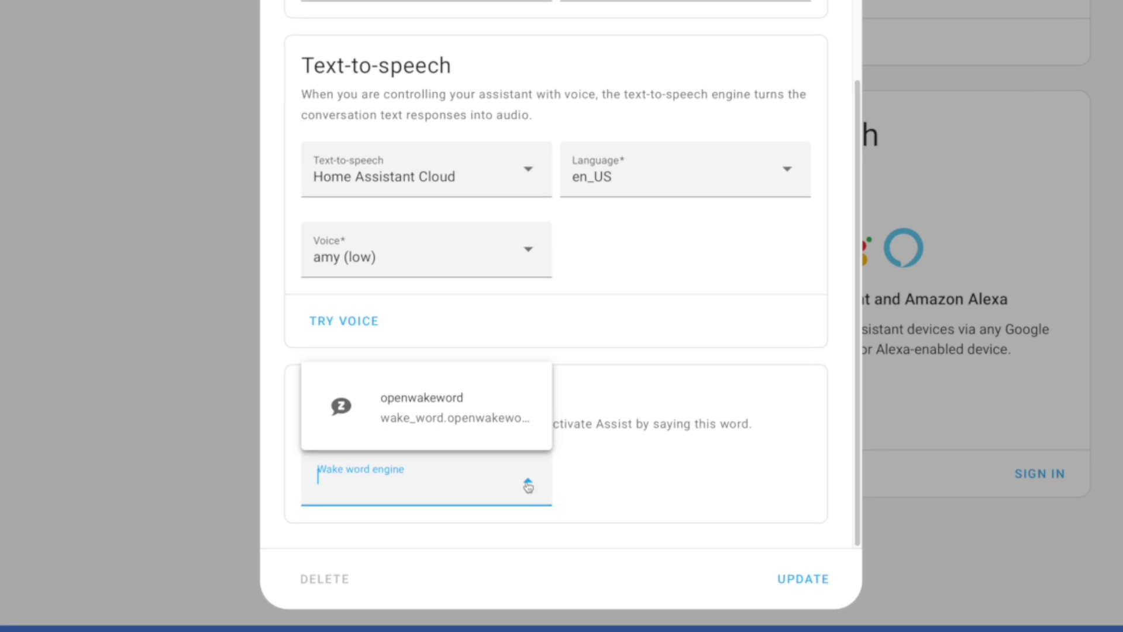
click(428, 417)
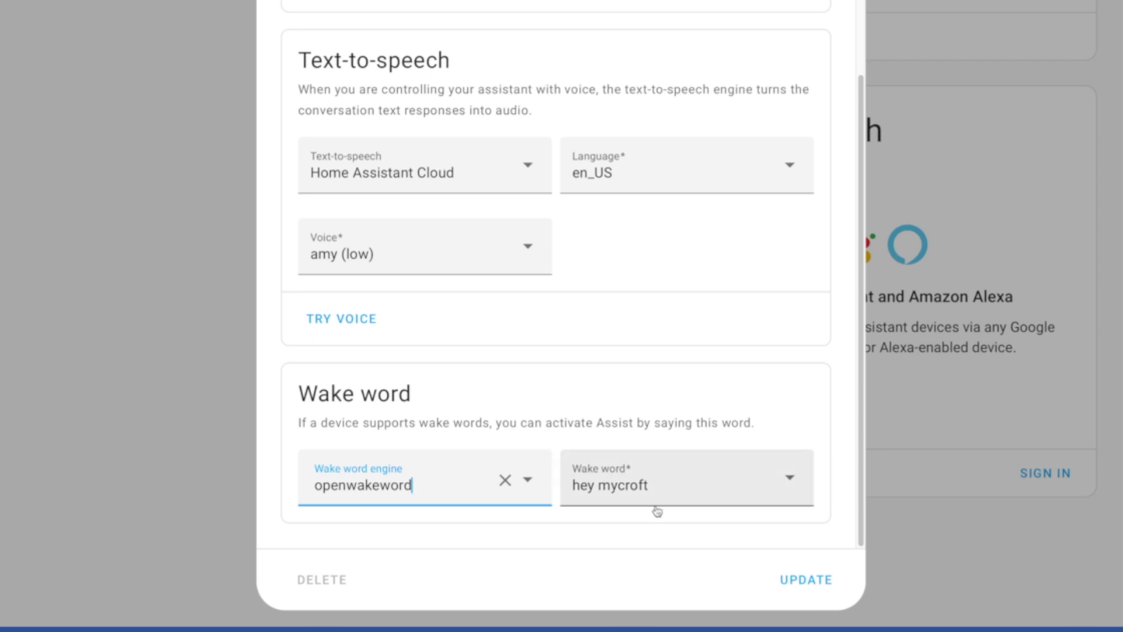
click(697, 490)
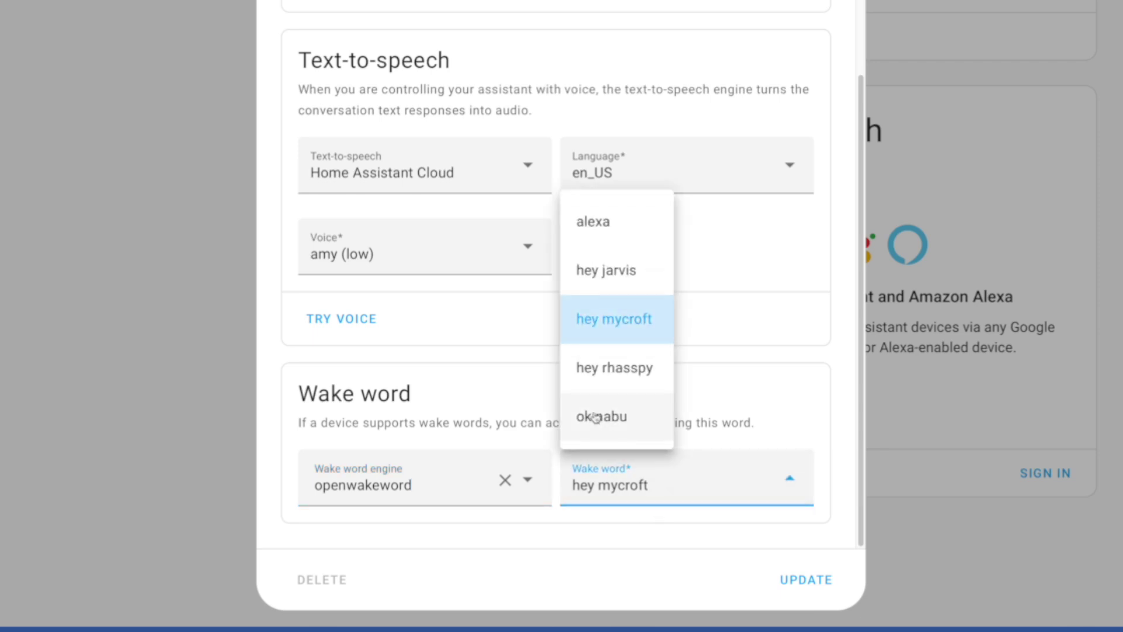
click(619, 432)
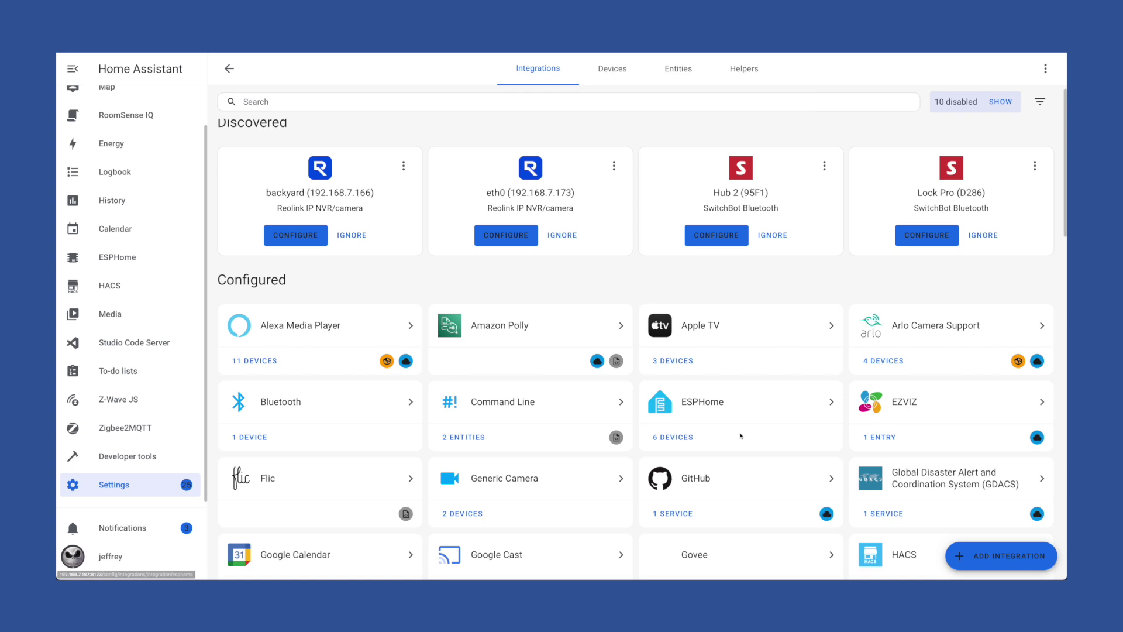
Step: From ESPHome's six devices, open M5Stack Atom Echo Studio and show its Assist pipeline choices
click(676, 438)
click(341, 251)
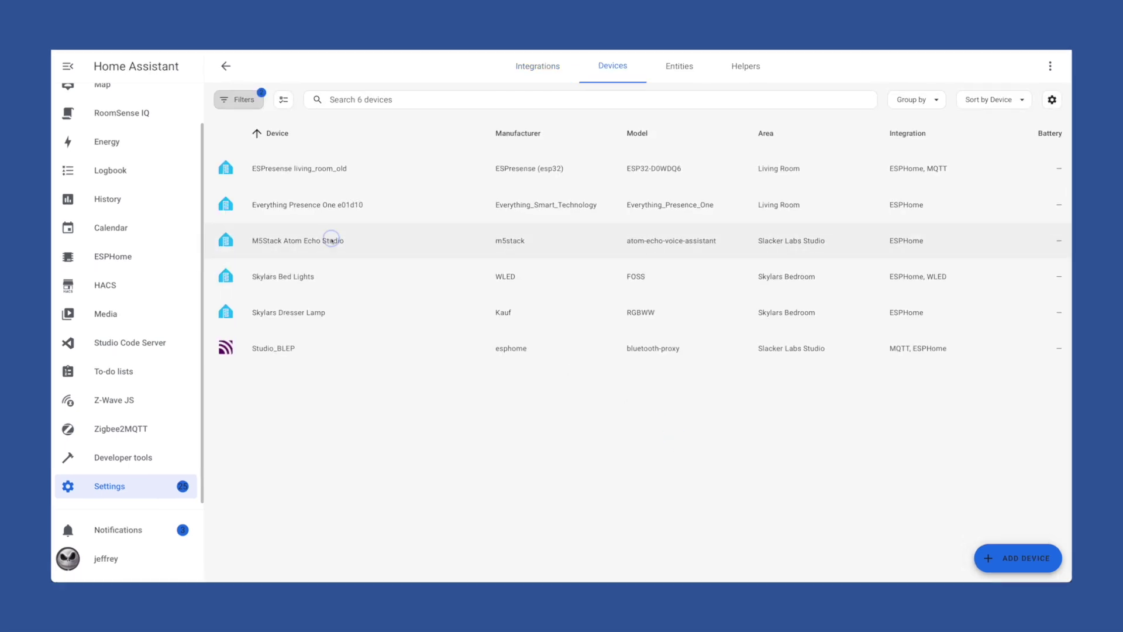
click(724, 311)
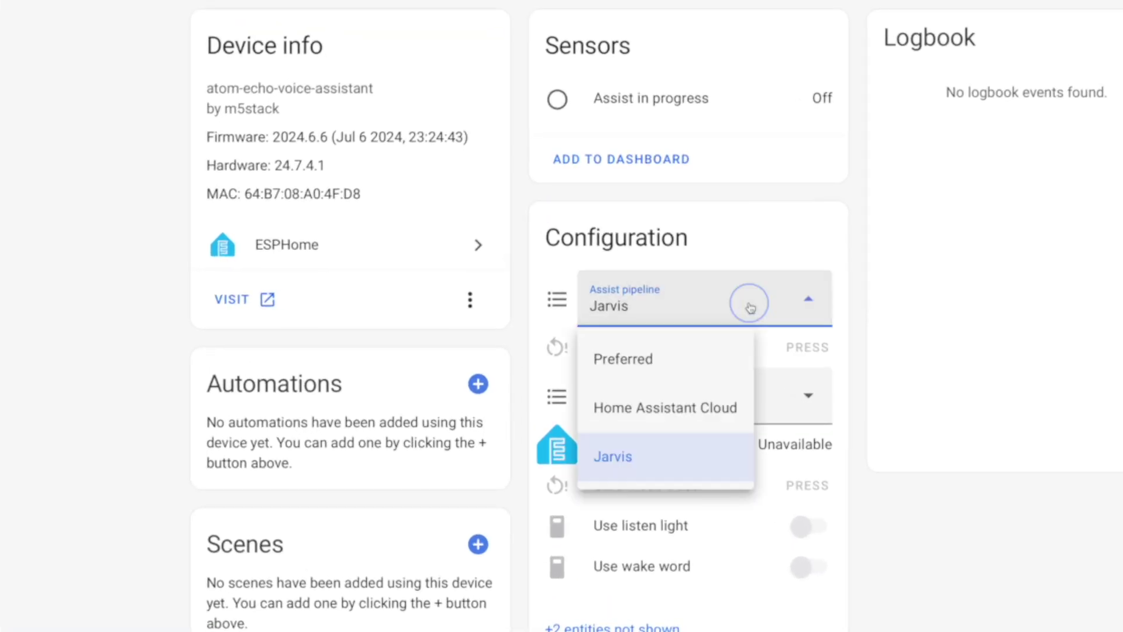